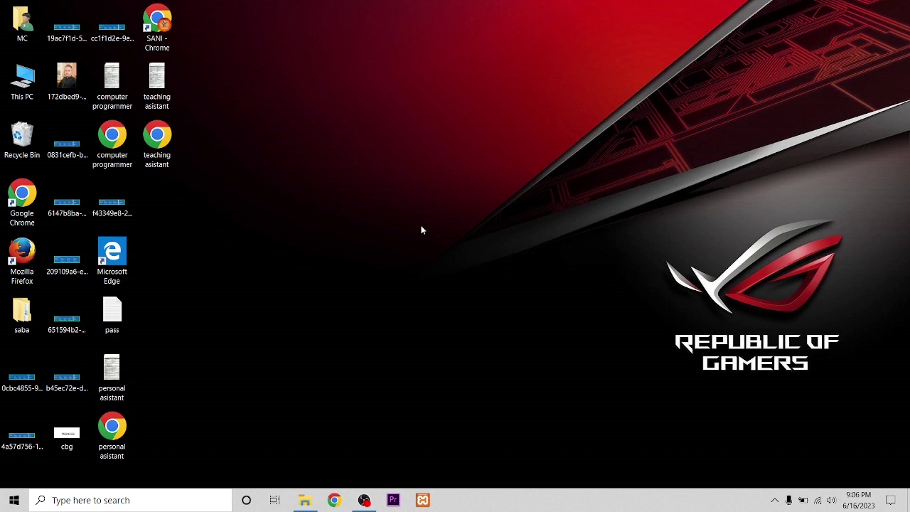
Start Apache and MySQL in XAMPP, minimize the panel, and launch Chrome with a profile.
click(422, 499)
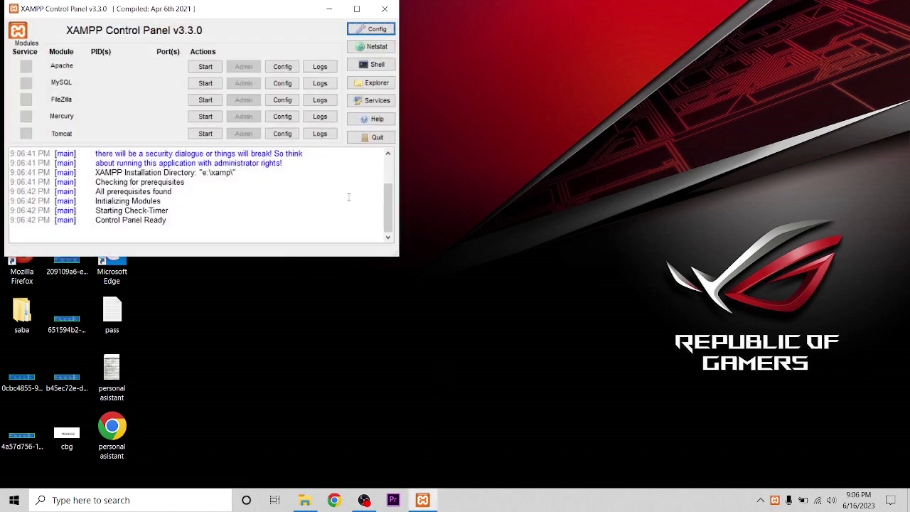
click(205, 67)
click(204, 83)
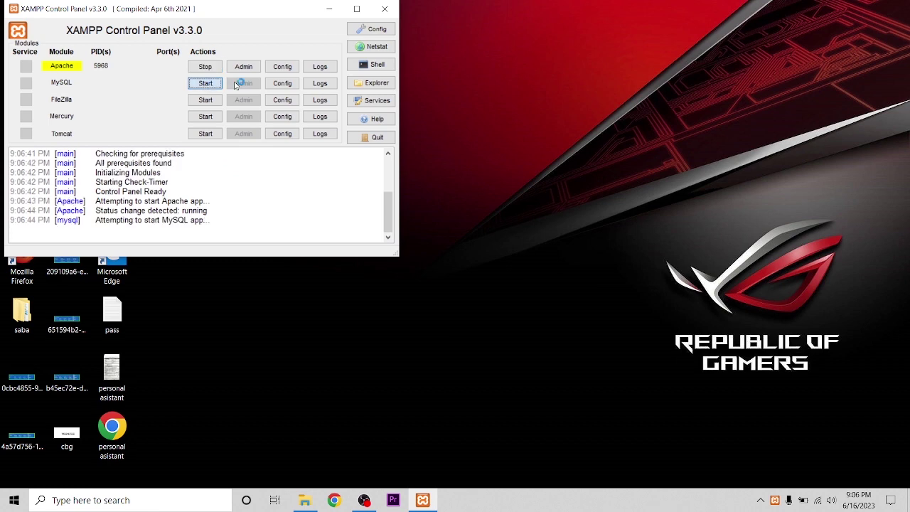
click(330, 9)
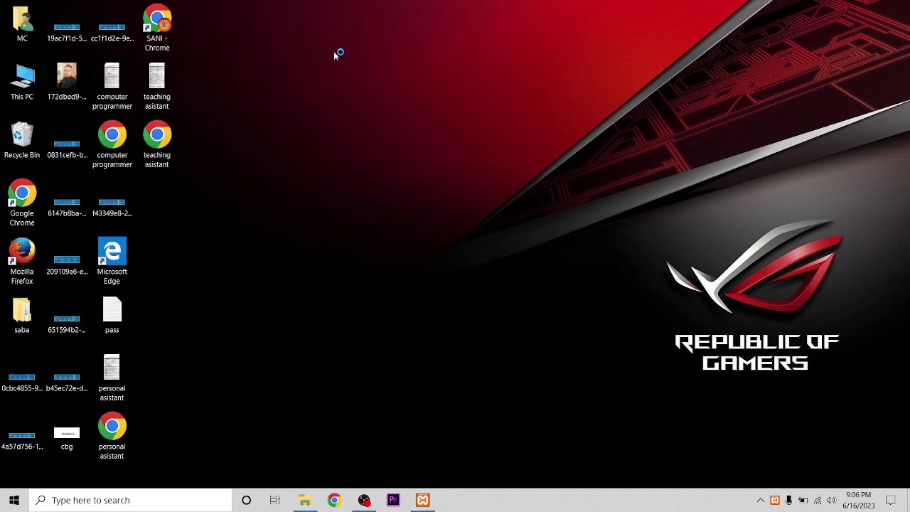
click(334, 500)
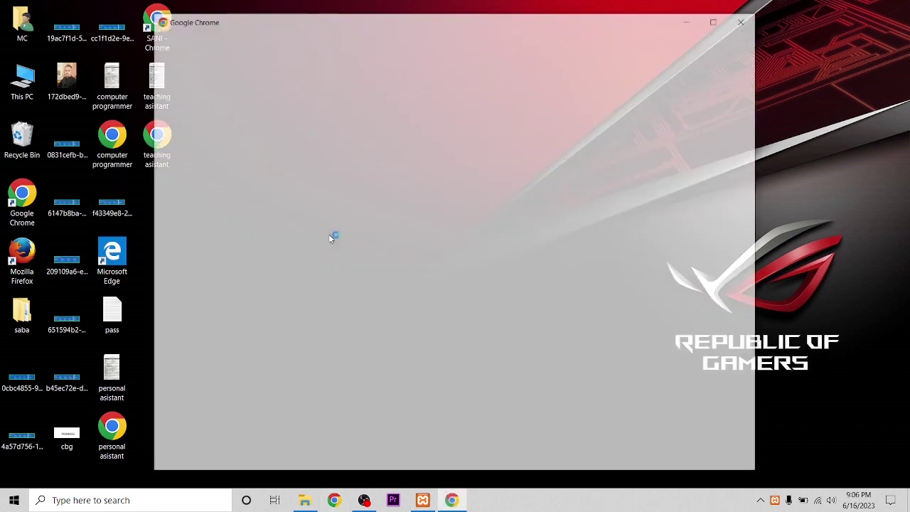
click(417, 282)
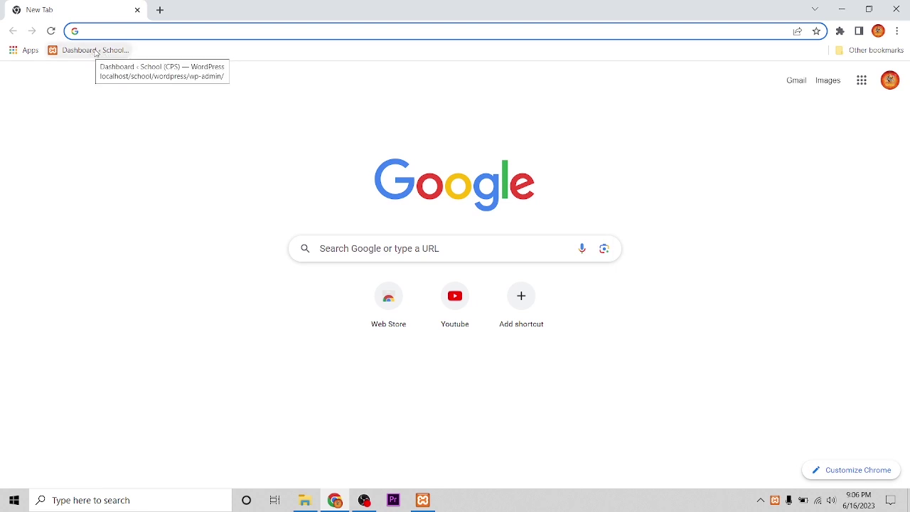
Log in to the School (CPS) dashboard with the administrator username and password.
click(97, 51)
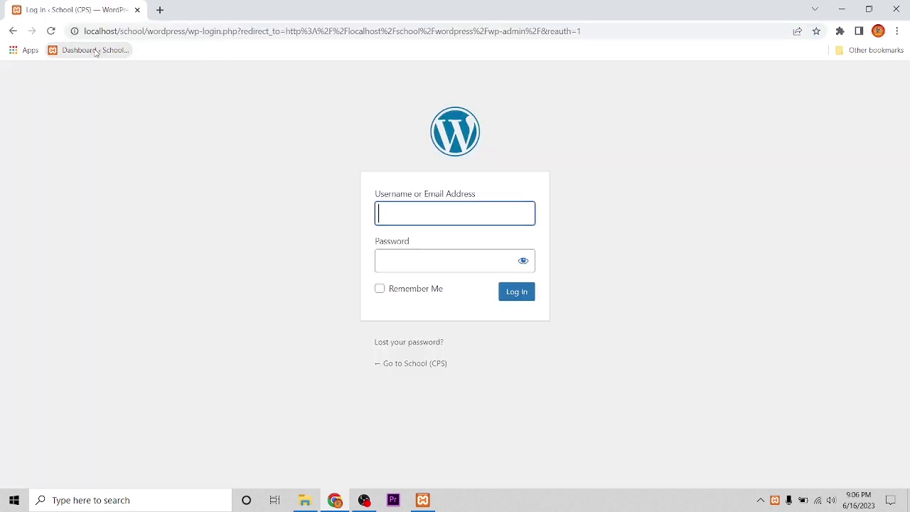
text(admin)
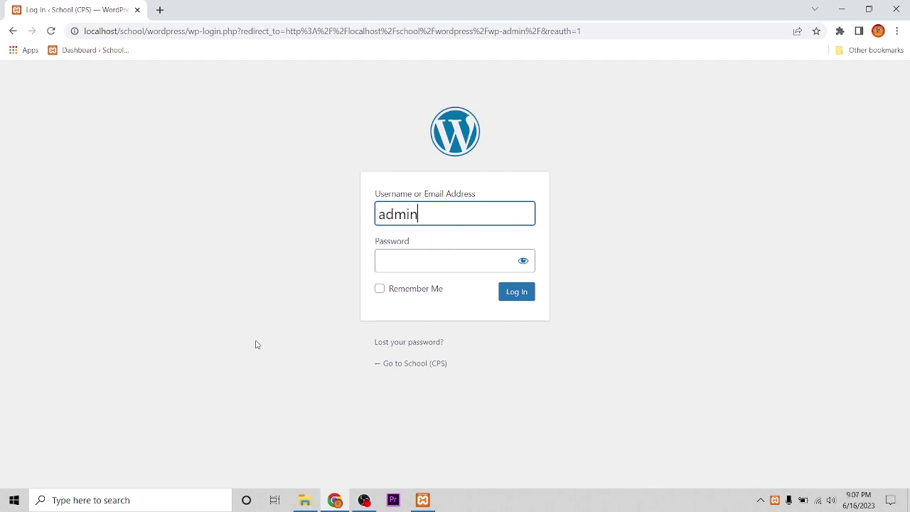
click(405, 253)
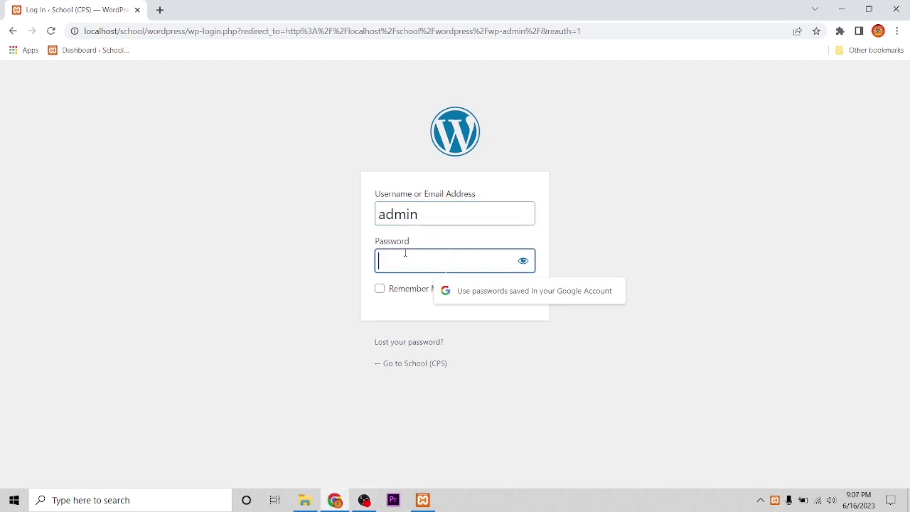
text(admin)
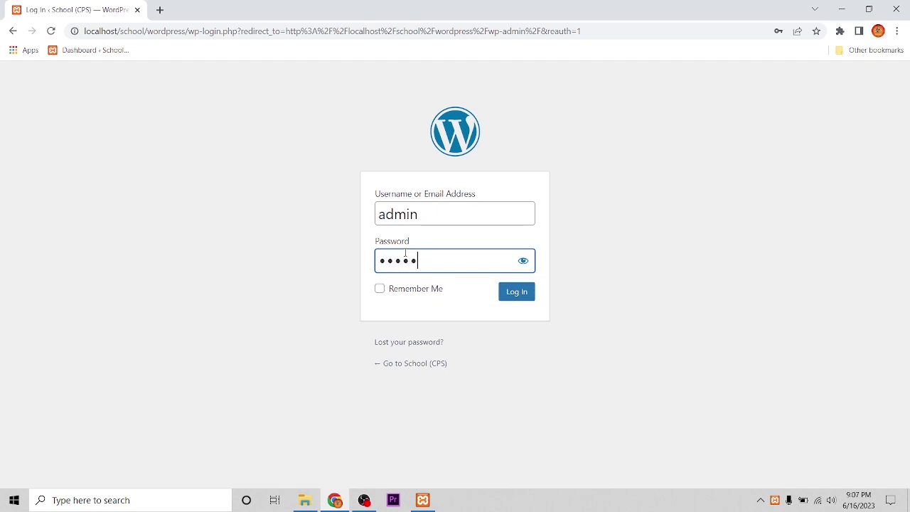
key(Return)
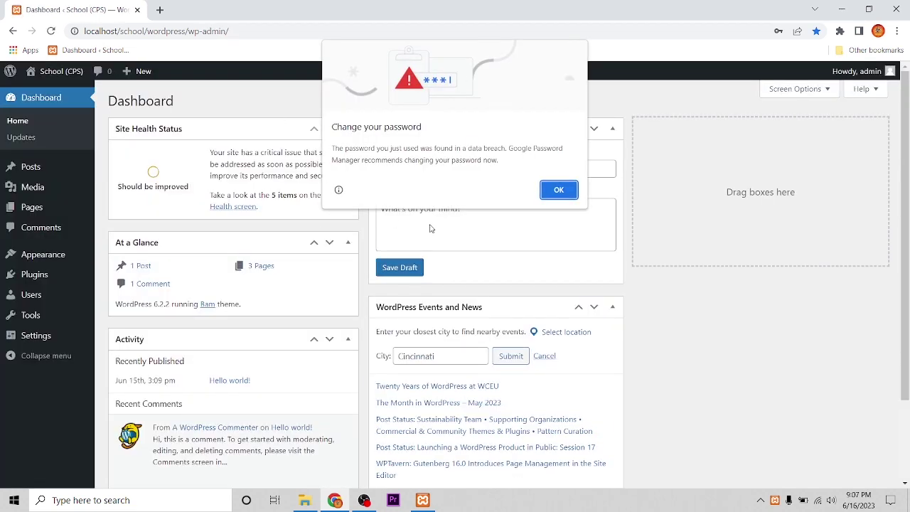
Dismiss Chrome's password warning and bring up the Appearance options in the sidebar.
click(555, 188)
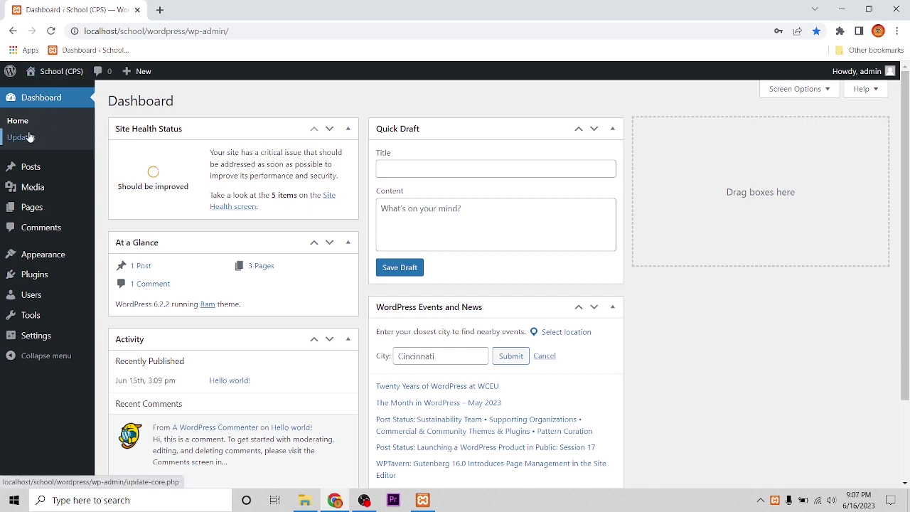
mouse_move(44, 265)
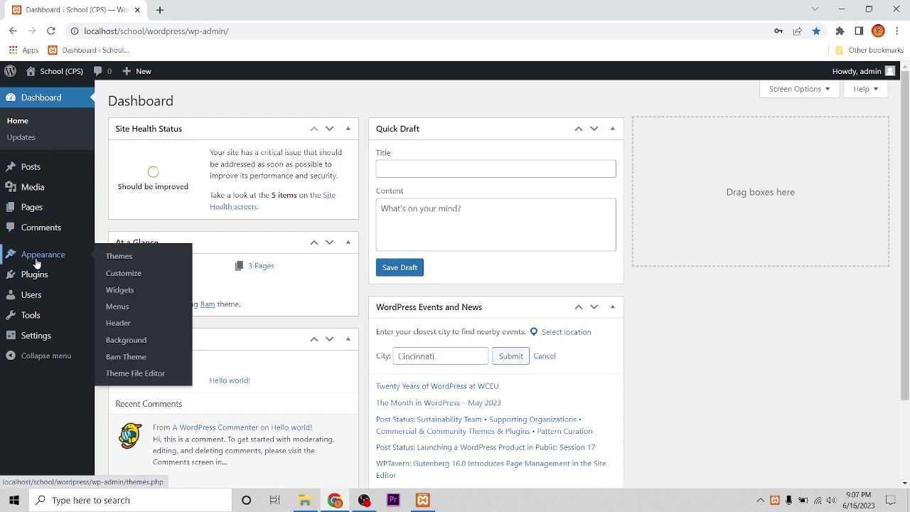
Open Appearance > Themes and review the five installed themes, with Bam active.
click(119, 256)
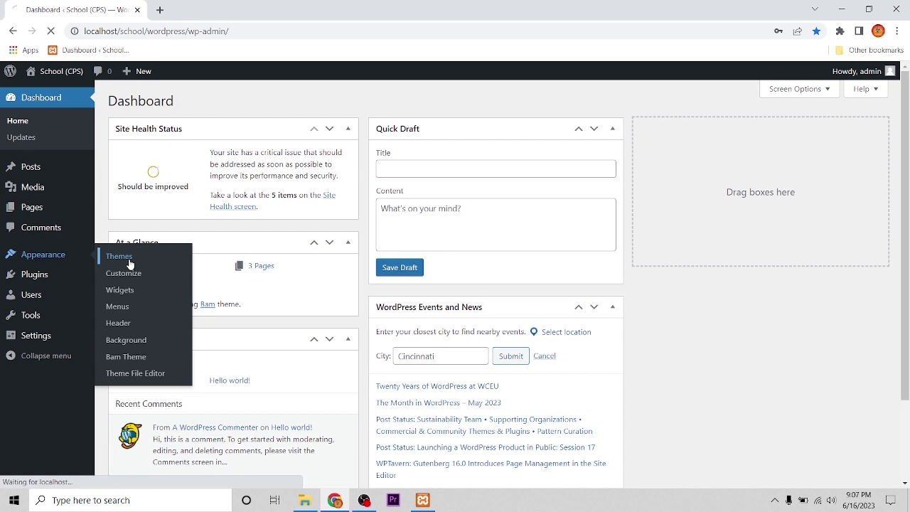
scroll(402, 234, down, 1)
scroll(402, 234, down, 1)
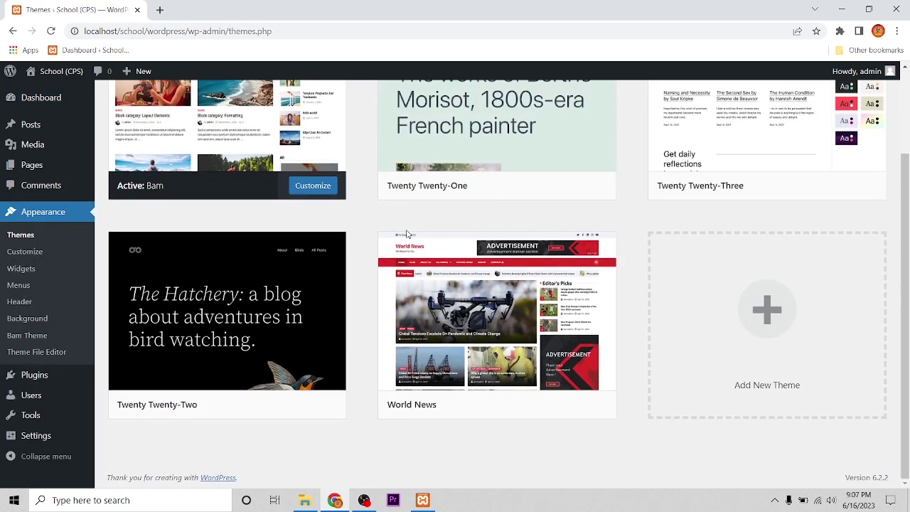
scroll(491, 305, up, 2)
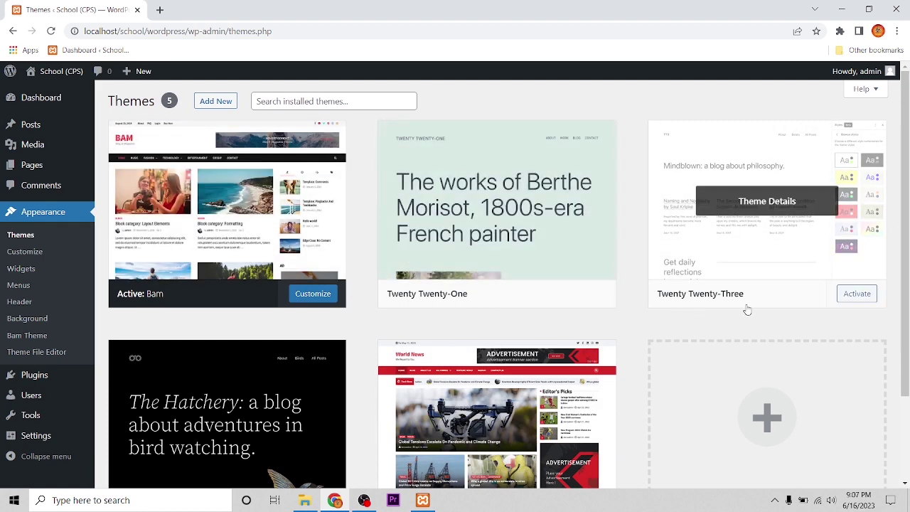
scroll(746, 309, down, 2)
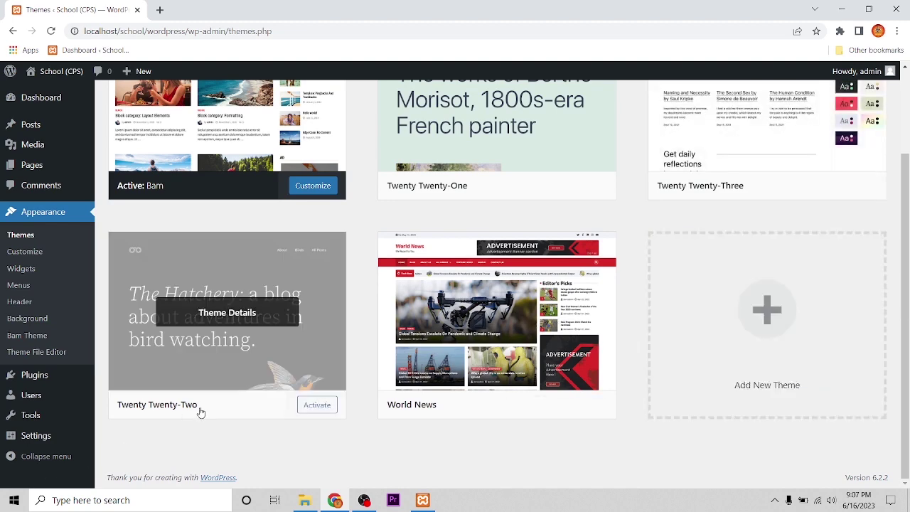
scroll(533, 372, up, 2)
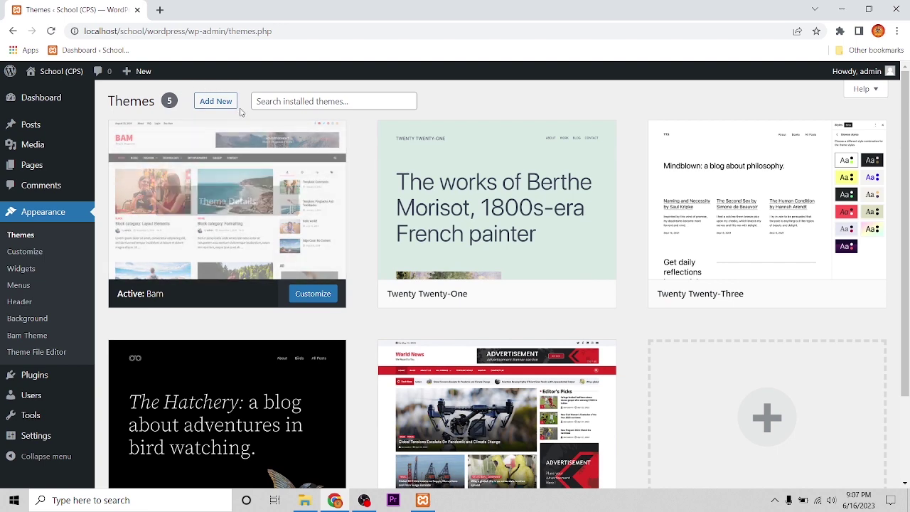
Browse the popular themes on the Add Themes page of the directory.
click(212, 107)
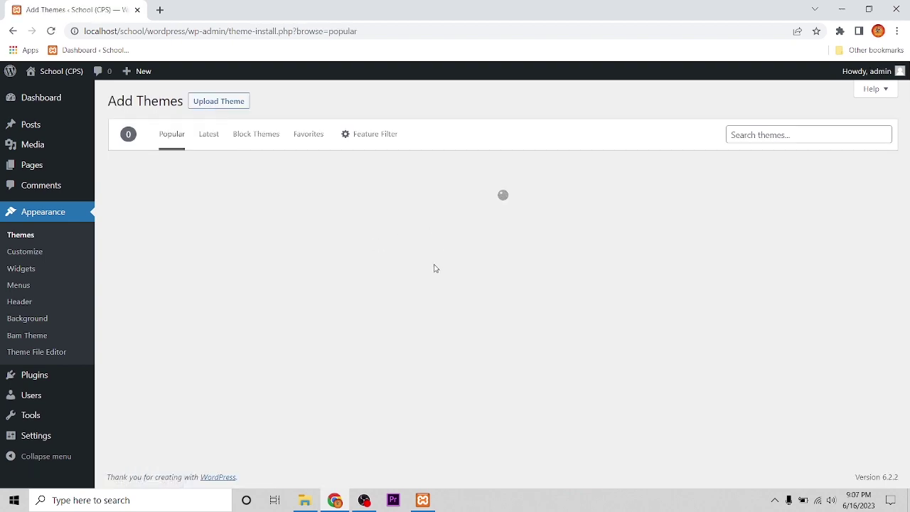
scroll(440, 273, down, 12)
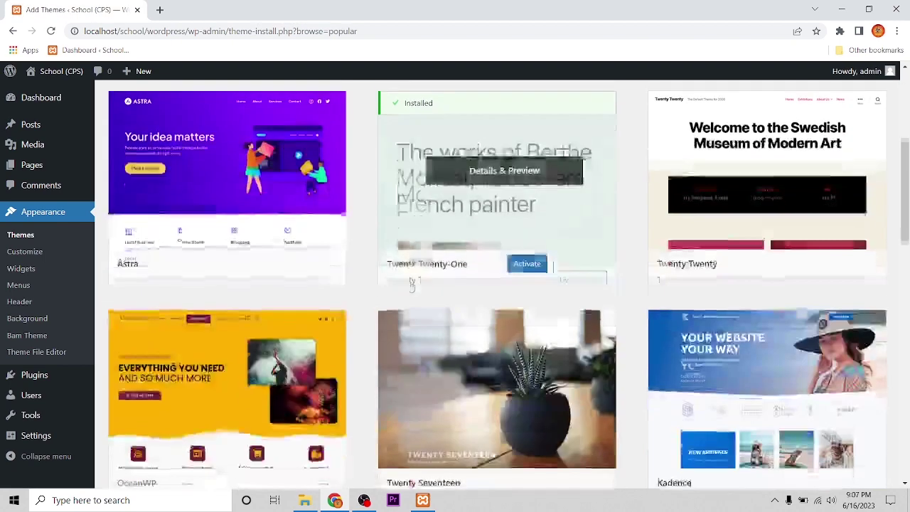
scroll(455, 275, down, 15)
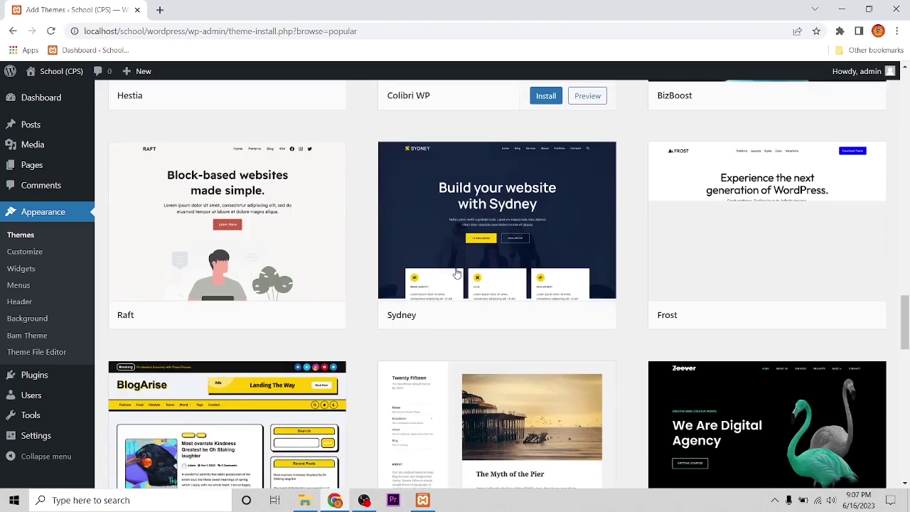
scroll(495, 272, down, 1)
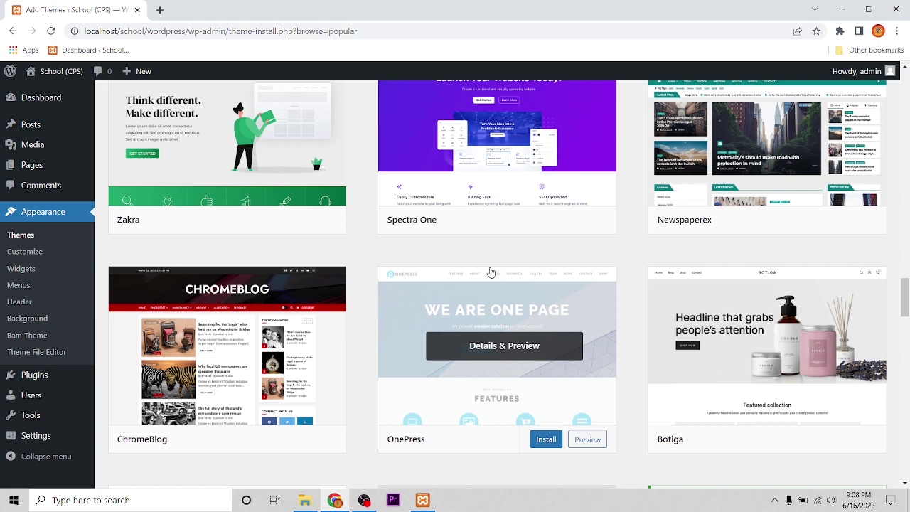
scroll(455, 264, up, 2)
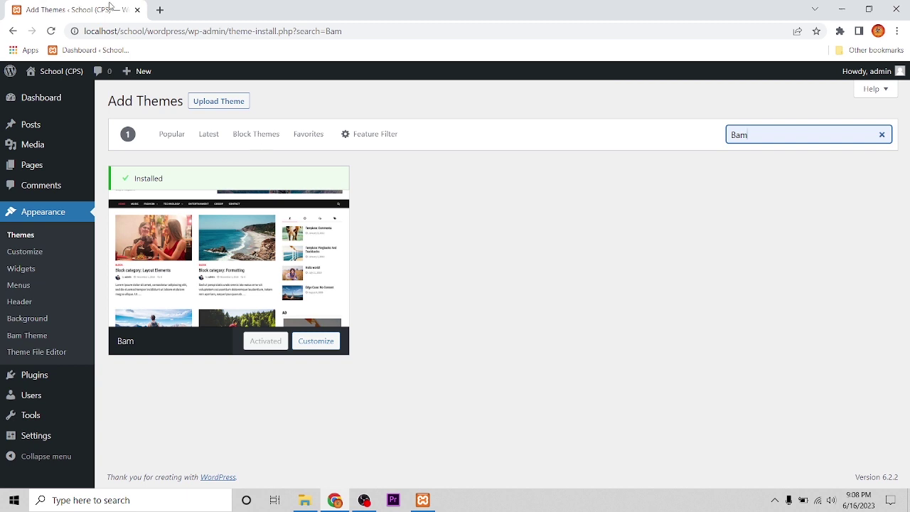
click(162, 11)
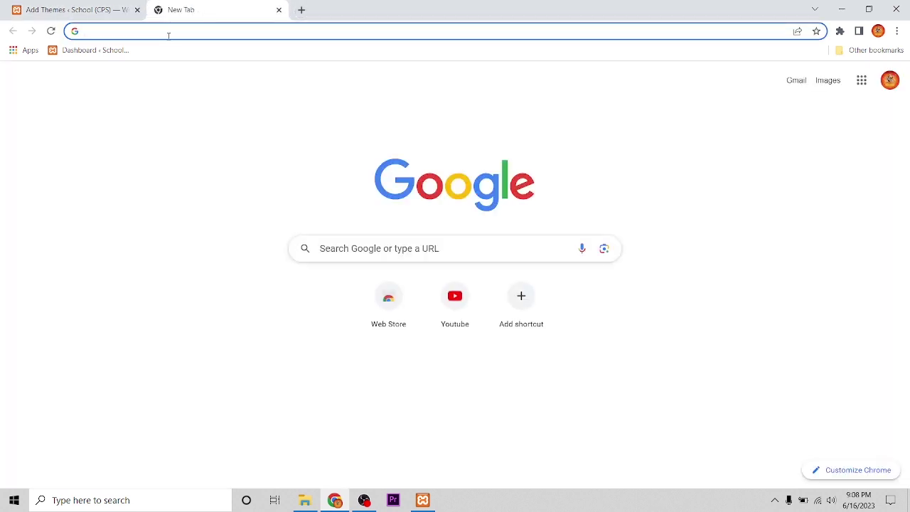
Change the Google search from the WordPress.org download page to 'wordpress.org themes'.
text(word)
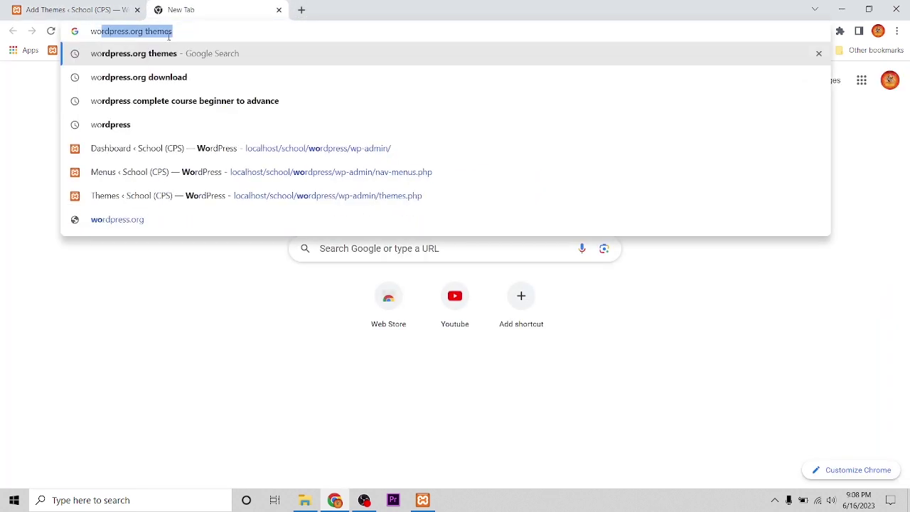
click(227, 77)
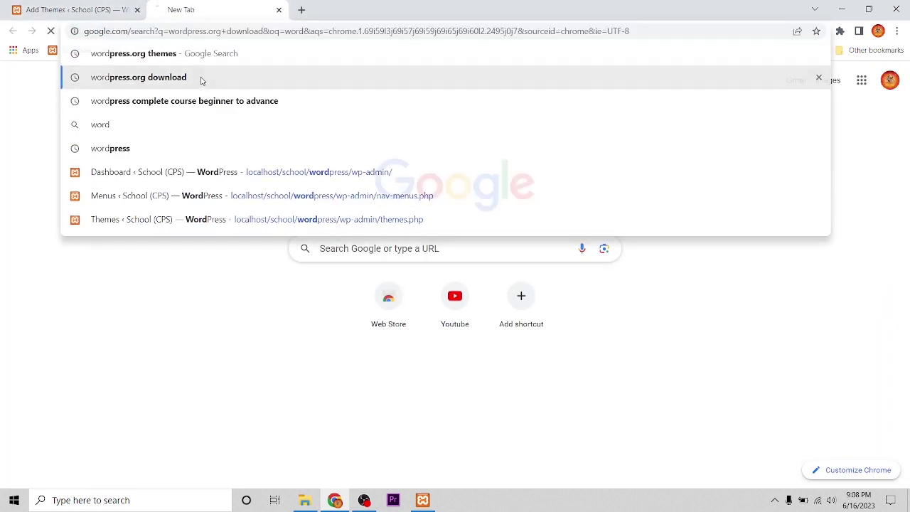
drag(229, 90, 177, 91)
click(32, 204)
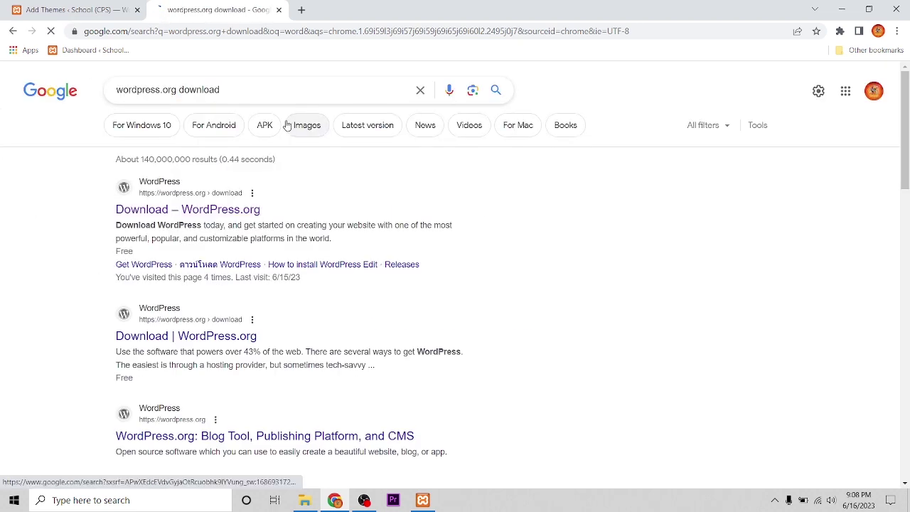
double_click(201, 90)
key(BackSpace)
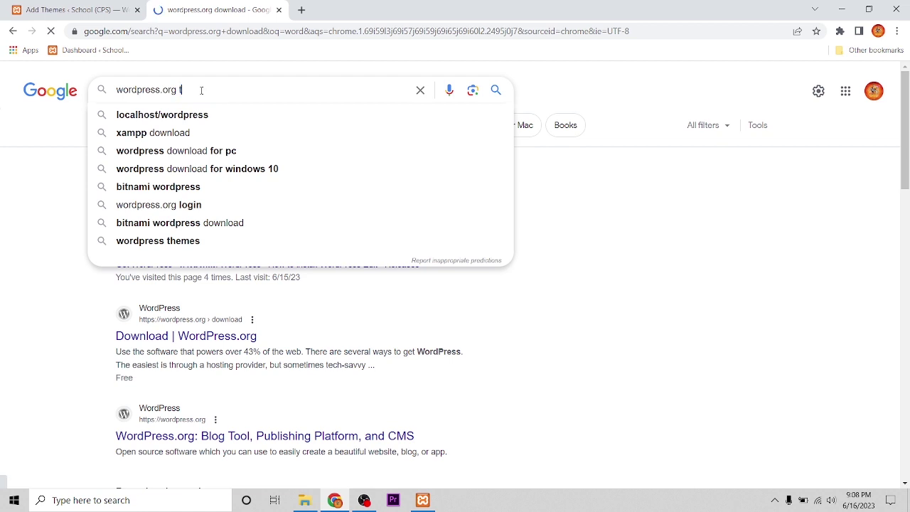
text(the)
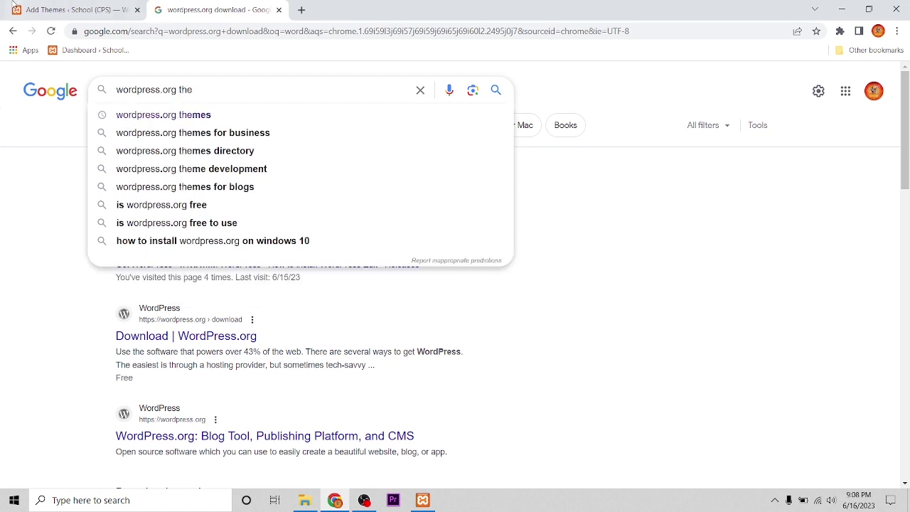
click(132, 115)
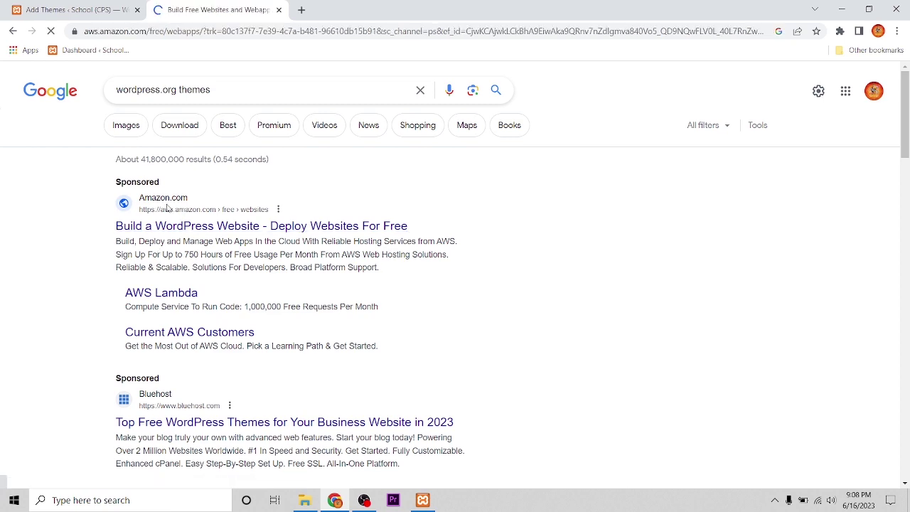
Scroll through the AWS page about building free websites and web apps.
scroll(296, 291, down, 10)
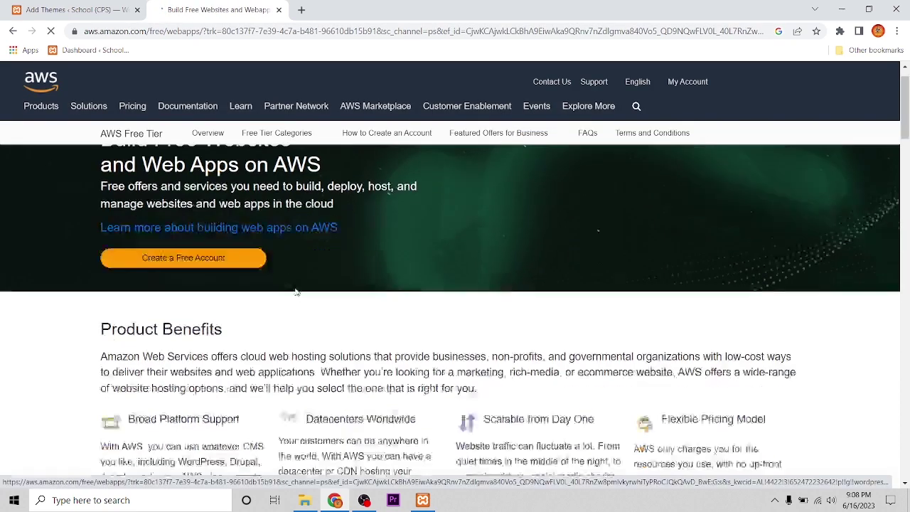
scroll(298, 295, down, 20)
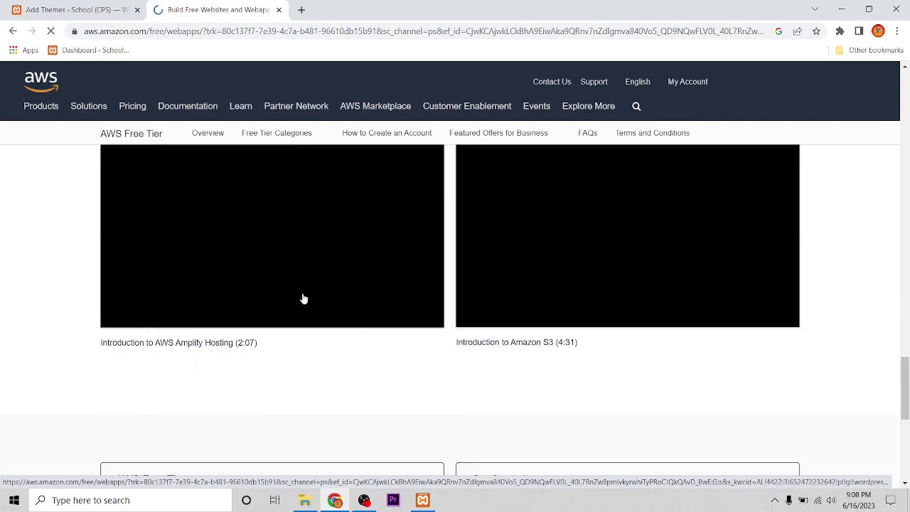
scroll(302, 299, up, 3)
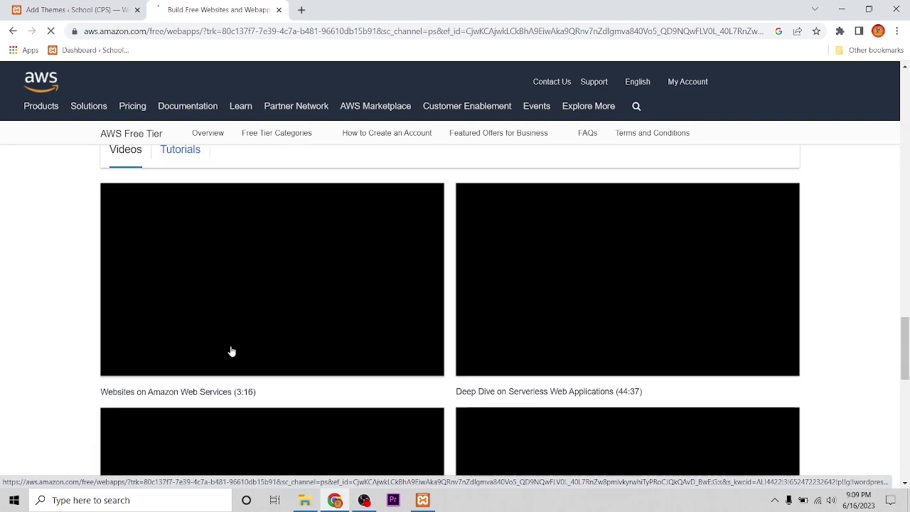
scroll(239, 345, up, 3)
scroll(239, 346, up, 15)
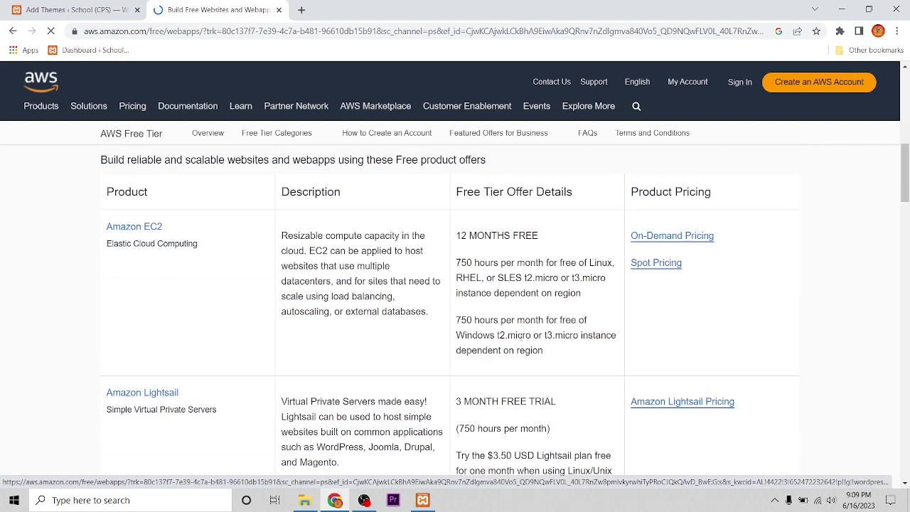
scroll(442, 342, up, 10)
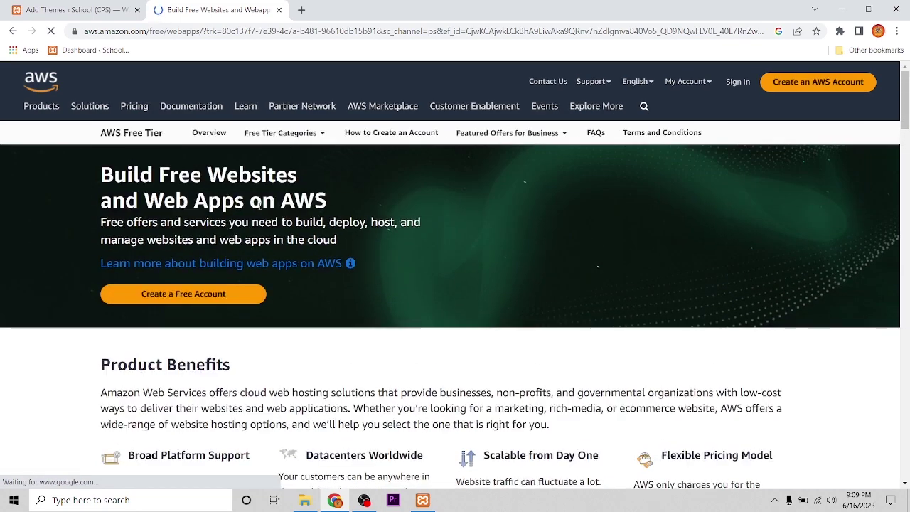
Try the Upload Theme option on Add Themes, cancelling the file picker.
click(74, 12)
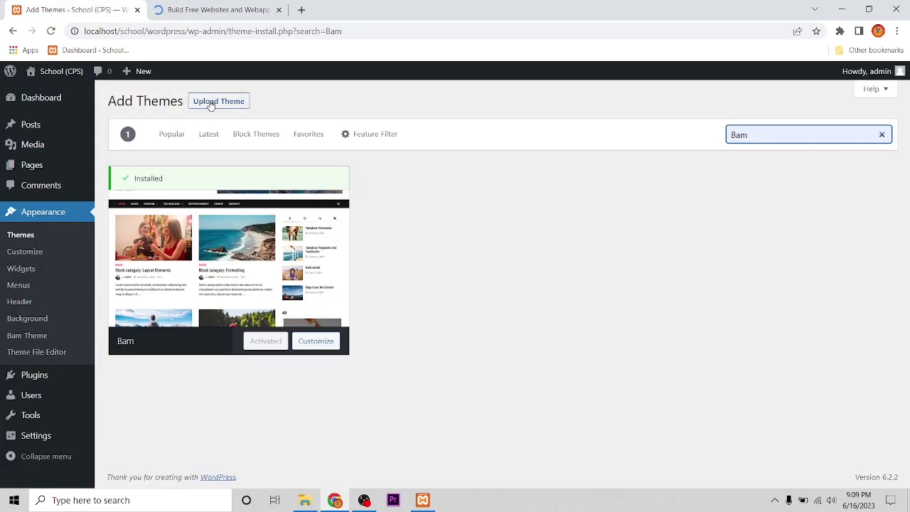
click(210, 103)
click(417, 211)
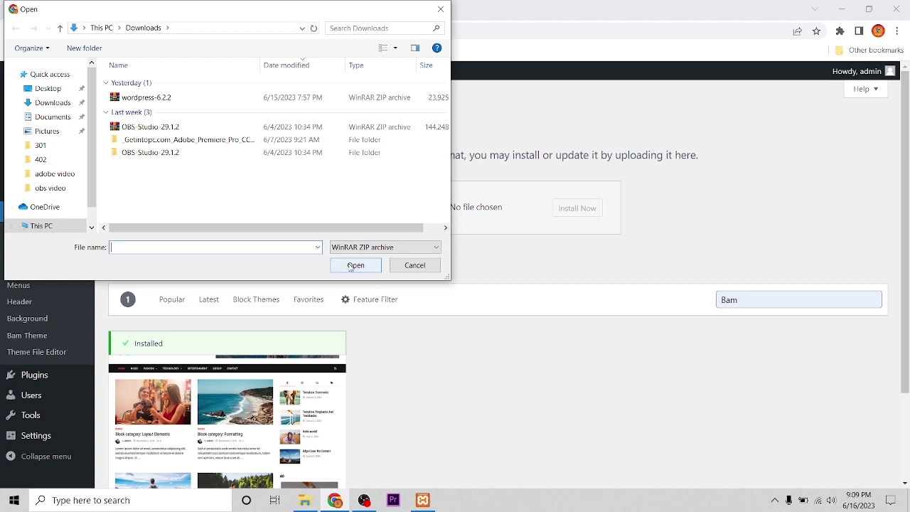
click(414, 265)
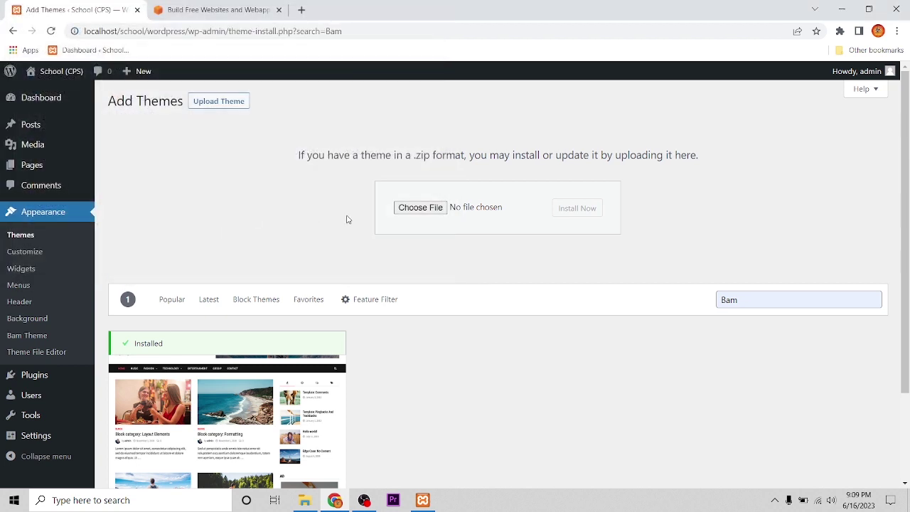
scroll(491, 320, down, 2)
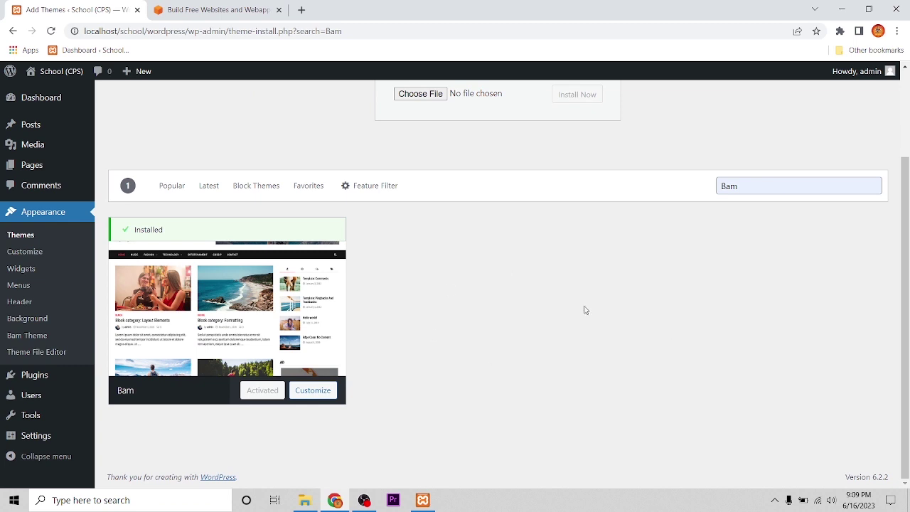
scroll(585, 308, up, 2)
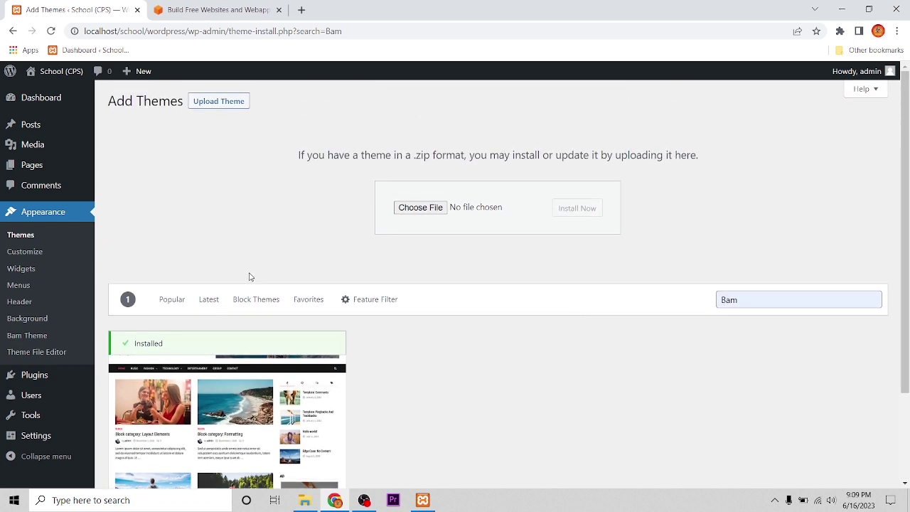
Close the AWS tab and return to the installed Themes page.
click(279, 10)
scroll(128, 217, down, 2)
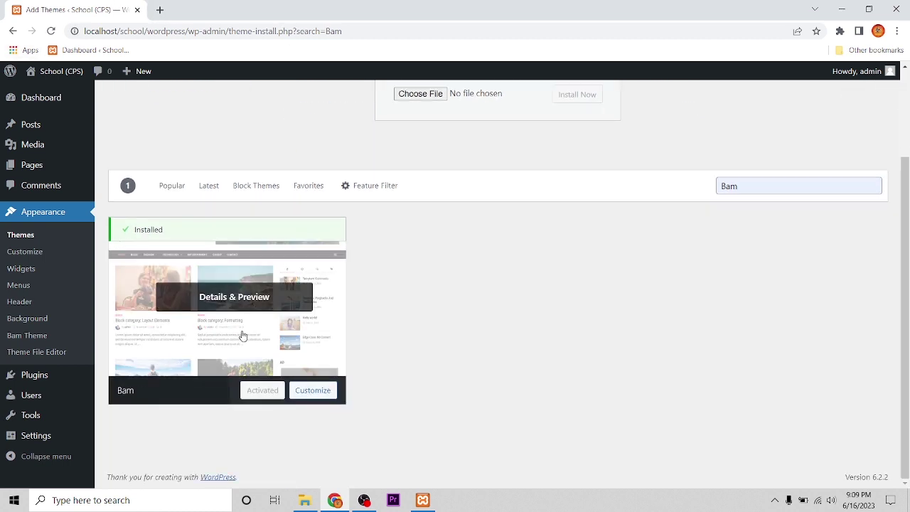
scroll(100, 235, up, 2)
click(57, 238)
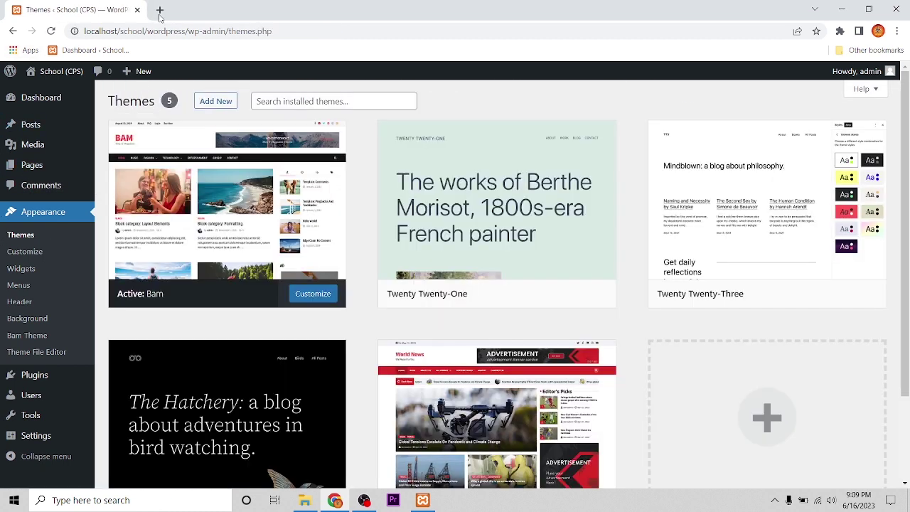
click(159, 10)
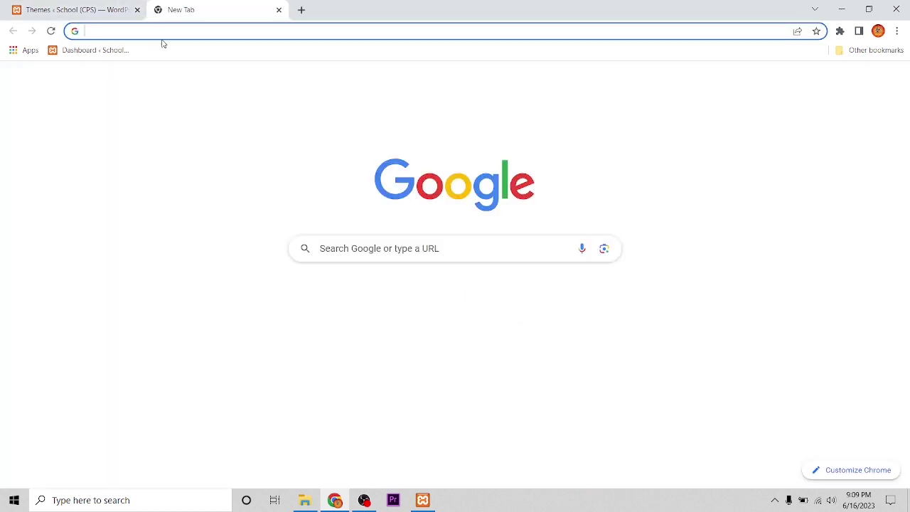
Visit the live School (CPS) front page from the admin bar in the second tab.
click(107, 50)
mouse_move(53, 71)
click(44, 94)
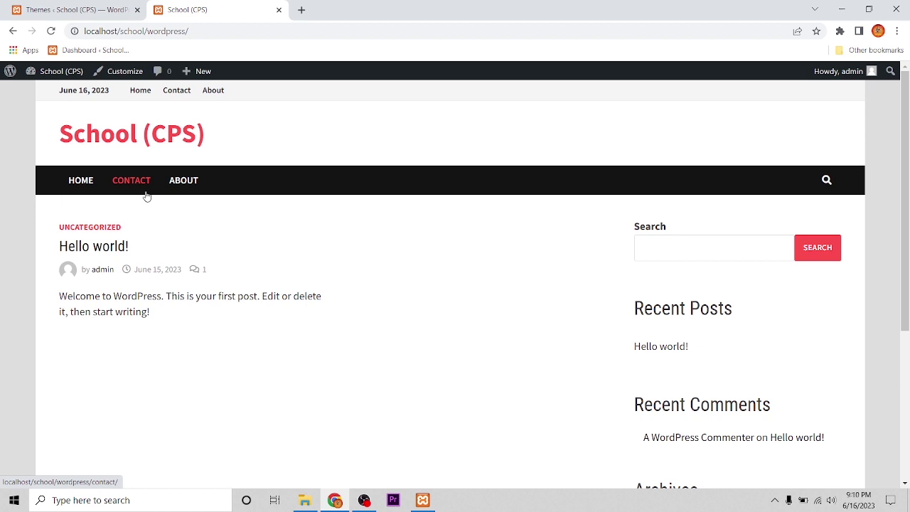
Go to Pages > All Pages in the admin and start a new page.
click(46, 11)
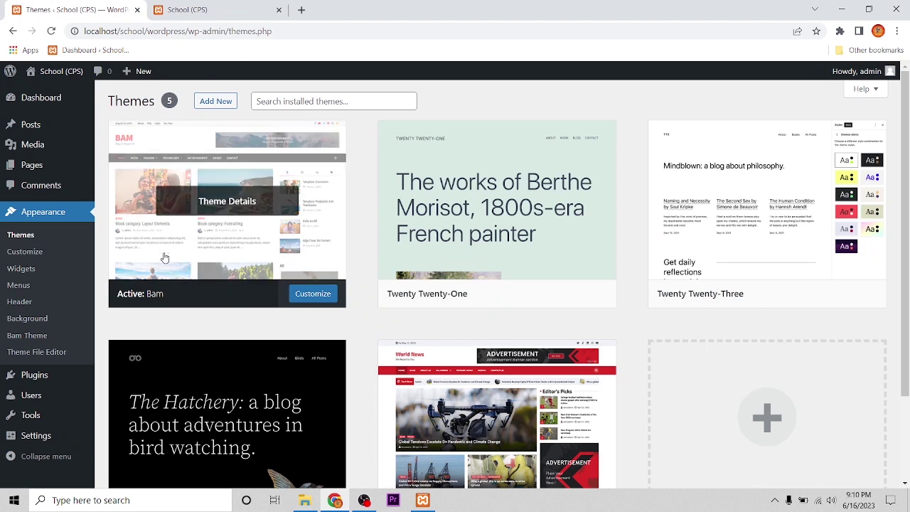
mouse_move(32, 168)
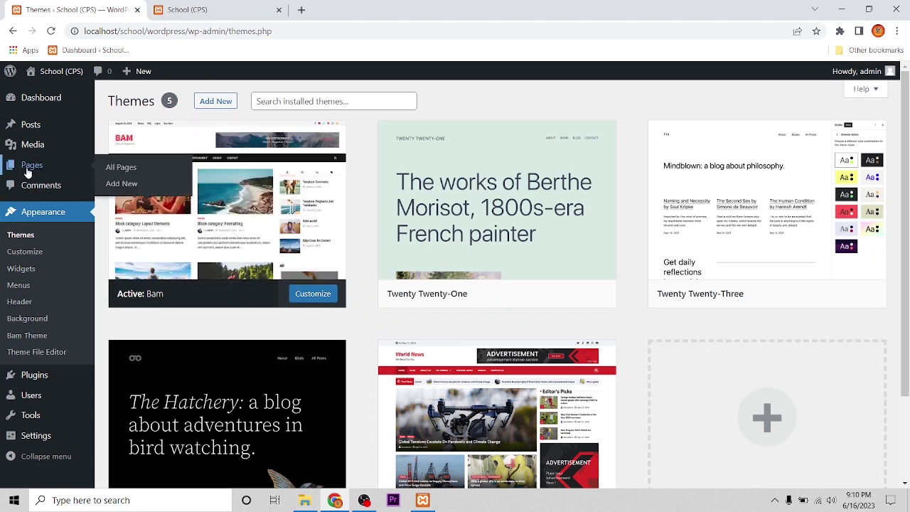
click(119, 174)
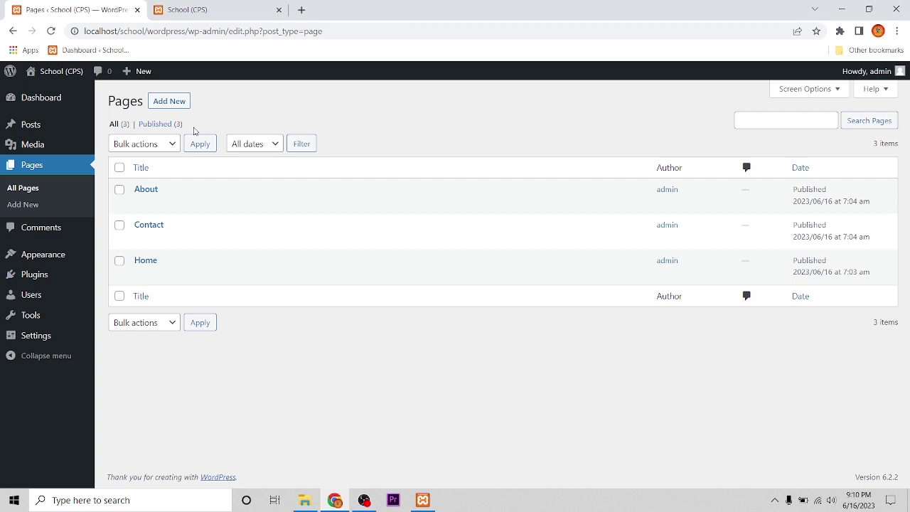
click(170, 103)
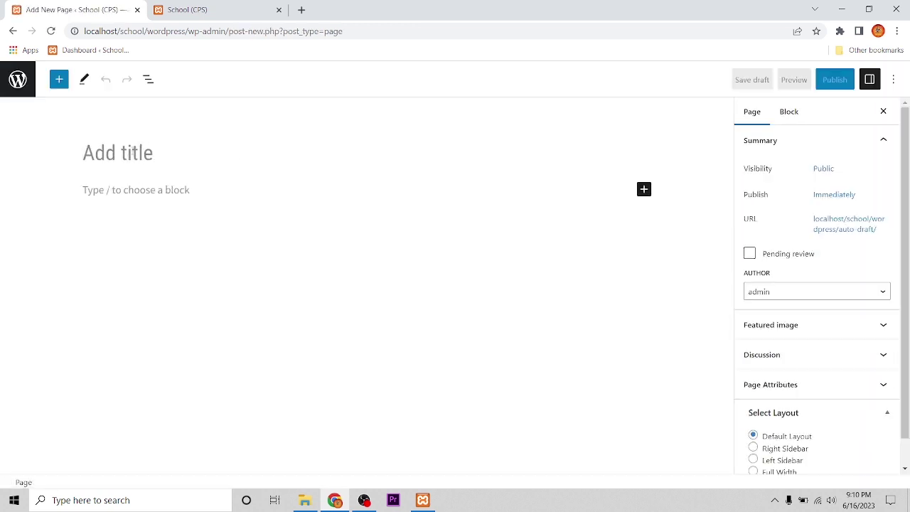
Publish a new page titled 'Course' and return to the Dashboard.
click(133, 148)
text(Course)
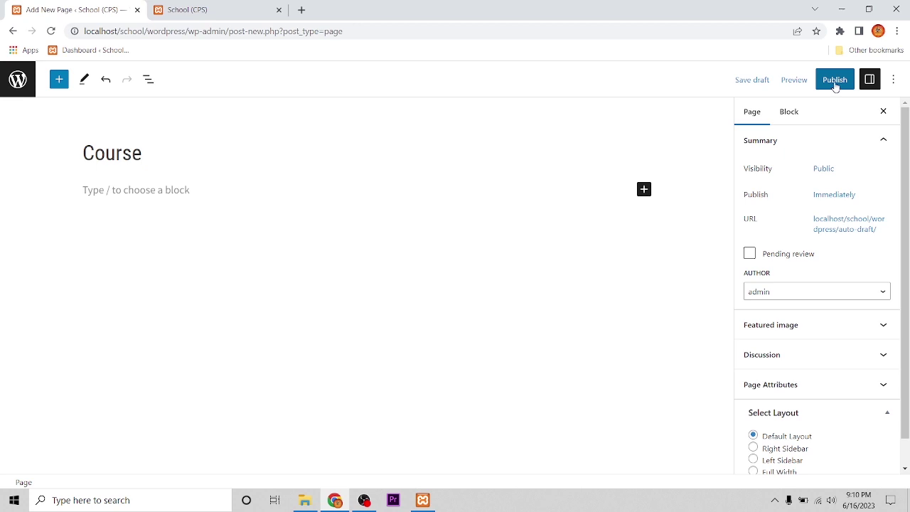
click(835, 81)
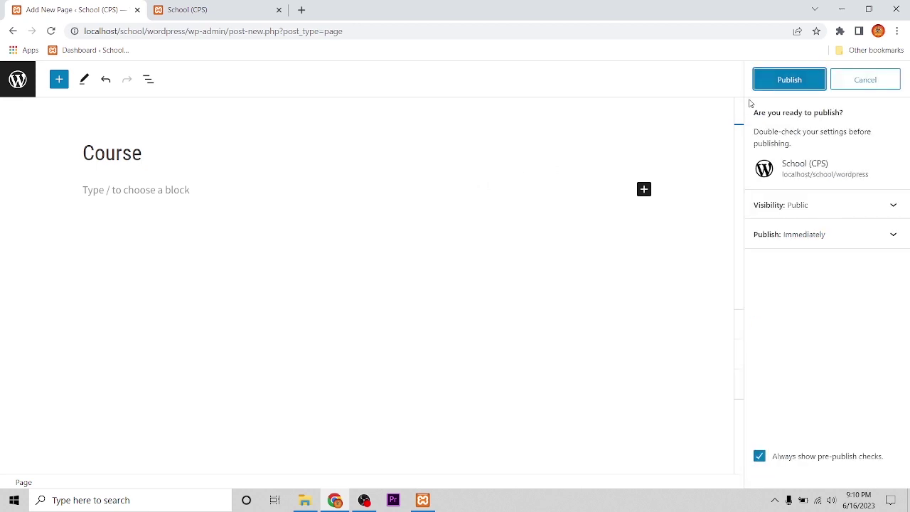
click(784, 84)
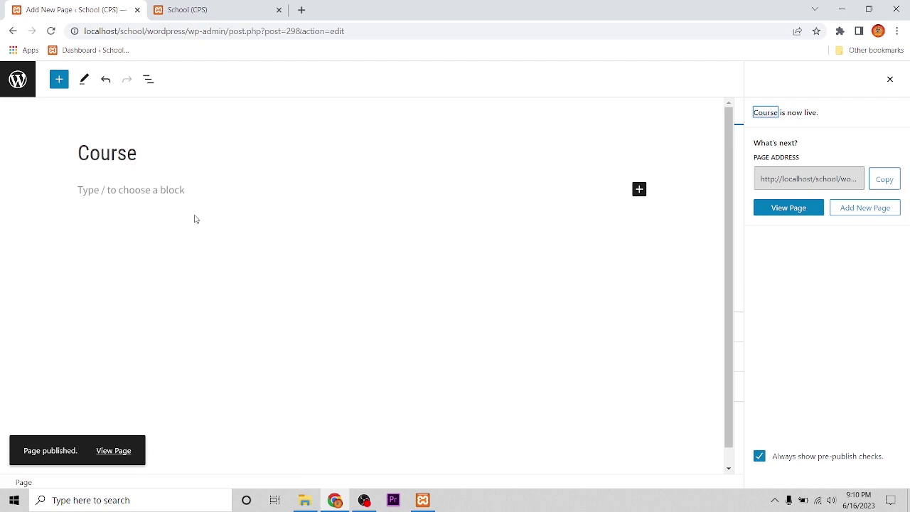
click(78, 51)
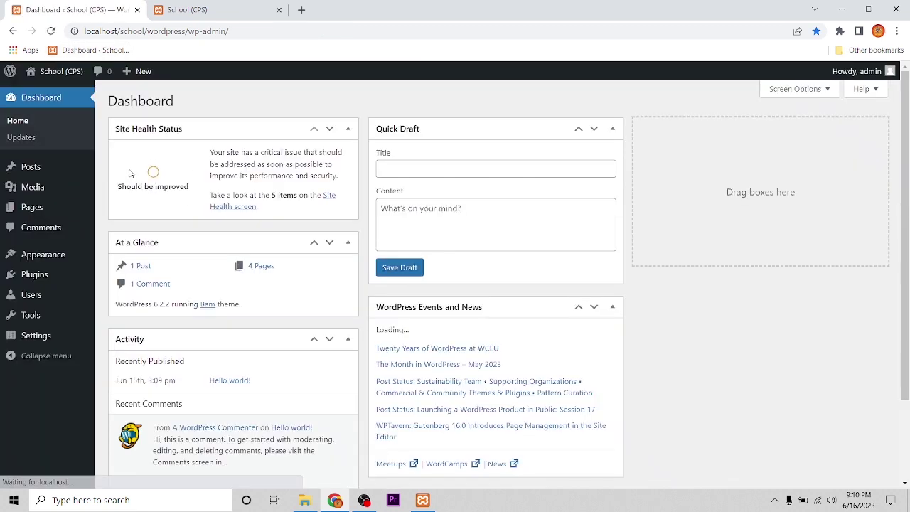
Confirm the Pages list holds About, Contact, Course and Home, then view the School (CPS) front page.
mouse_move(37, 206)
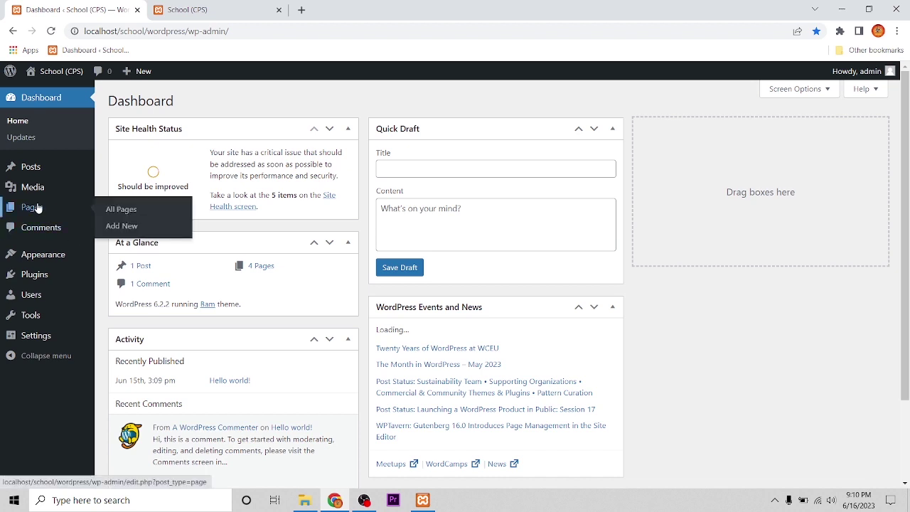
click(114, 209)
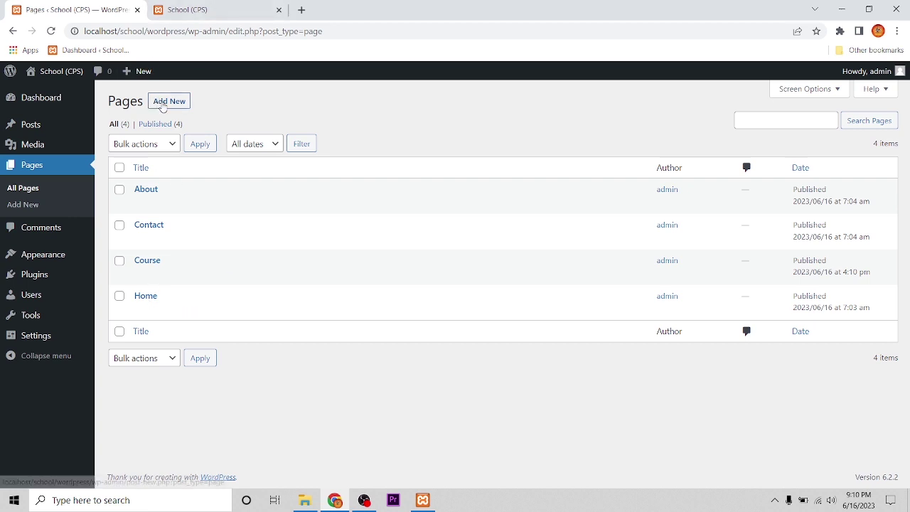
click(206, 10)
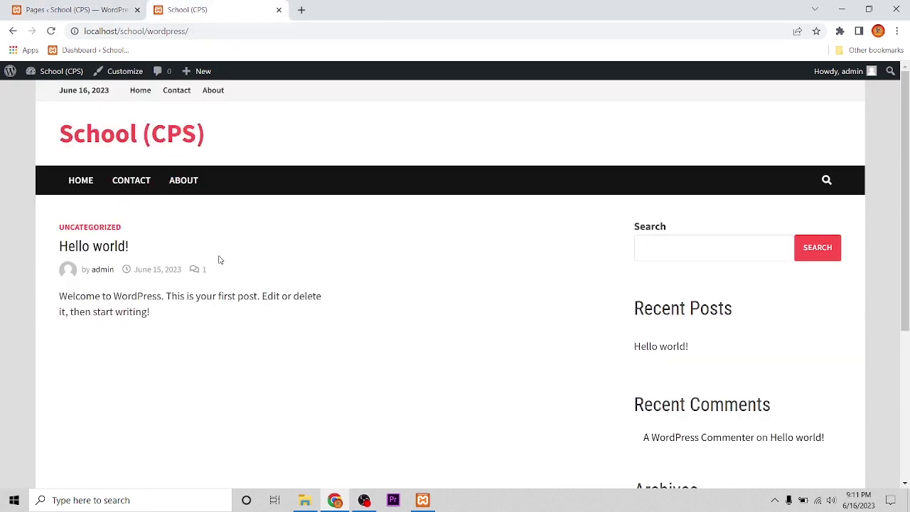
Reload the front page to see Course in both navigation bars, then return to the admin.
click(52, 30)
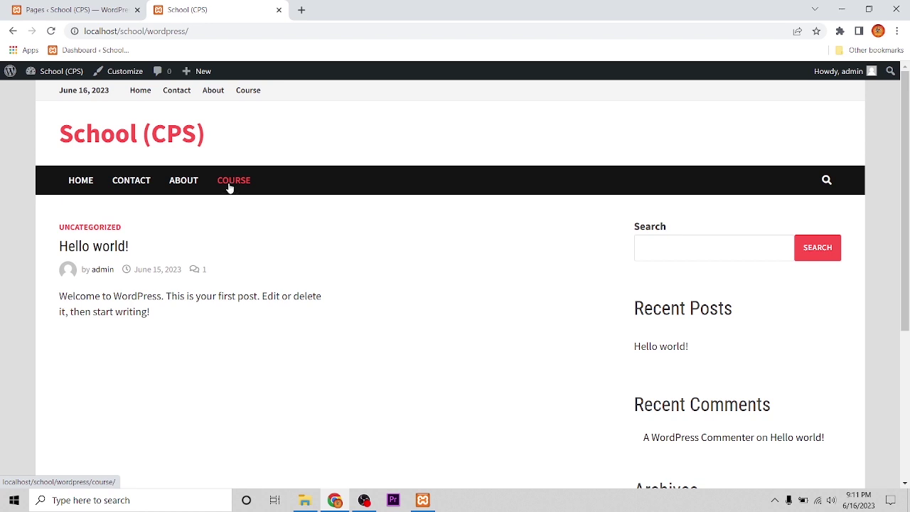
click(79, 13)
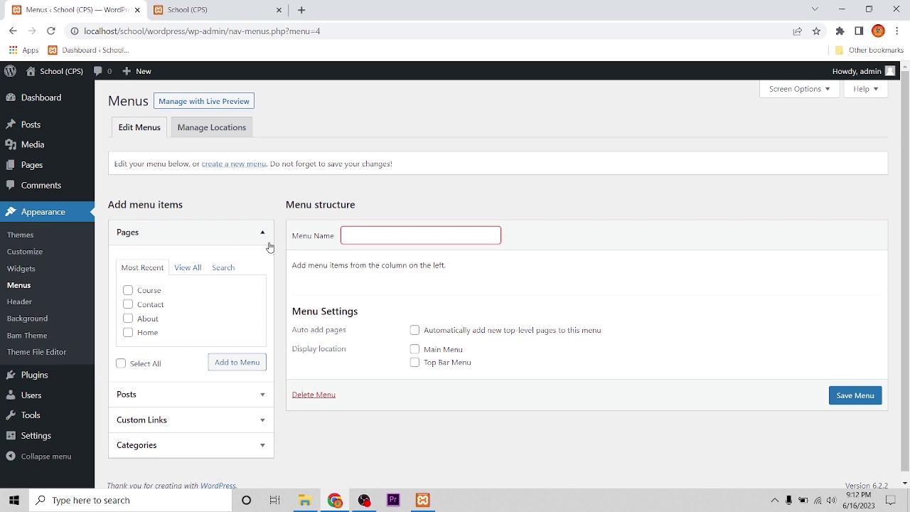
Create and save a new menu named 'Top Menu', then tick the Course page.
click(372, 236)
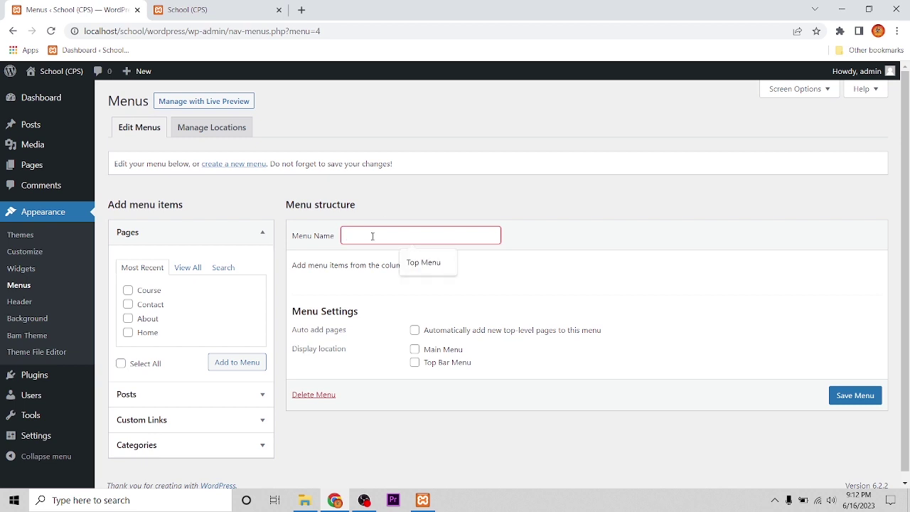
click(416, 272)
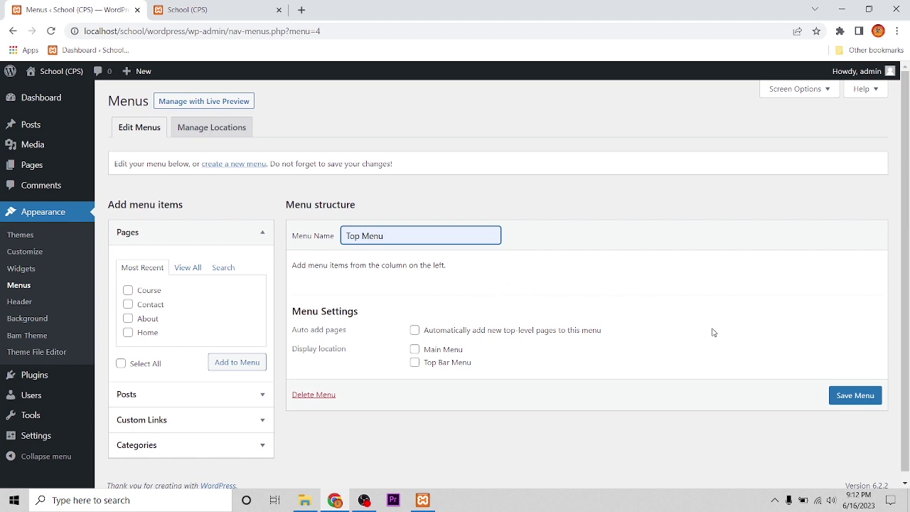
click(858, 396)
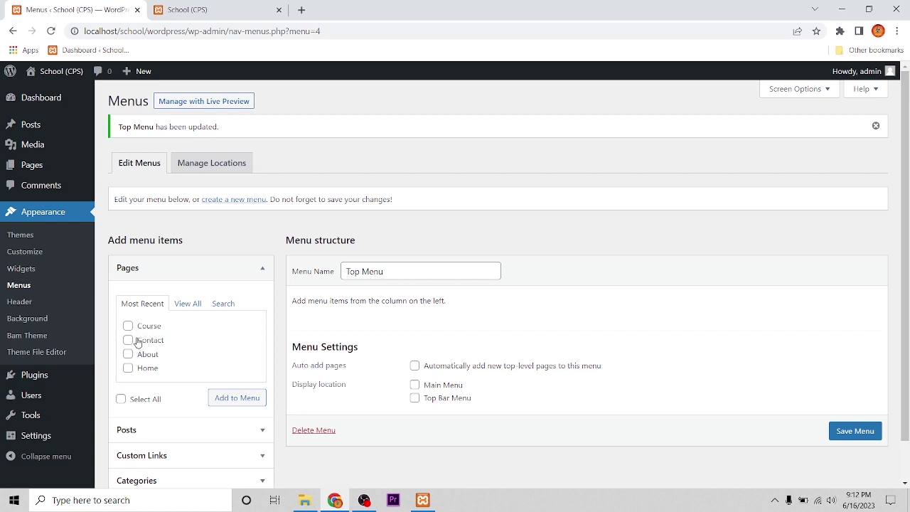
click(128, 326)
Add the Course, Contact, About and Home pages to Top Menu.
click(128, 341)
click(129, 354)
click(129, 368)
click(228, 403)
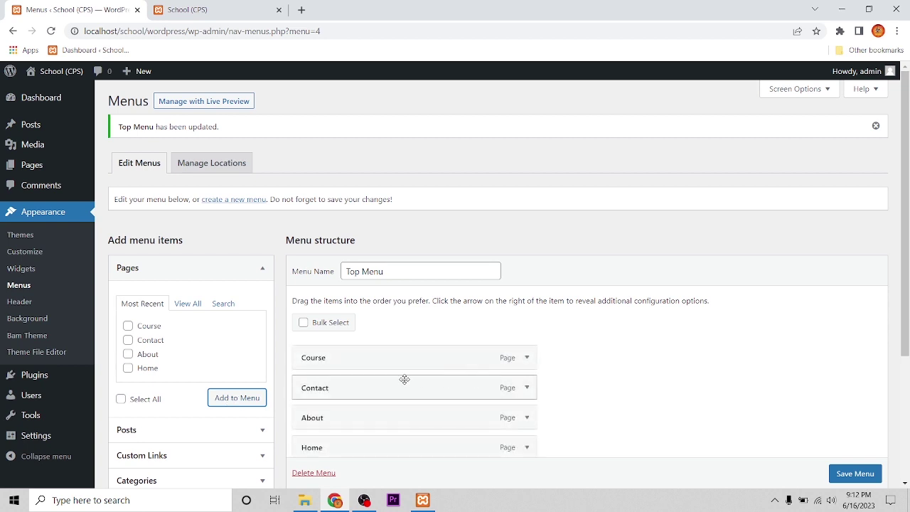
Drag Course below About so the items read Contact, About, Course, Home.
scroll(678, 375, down, 2)
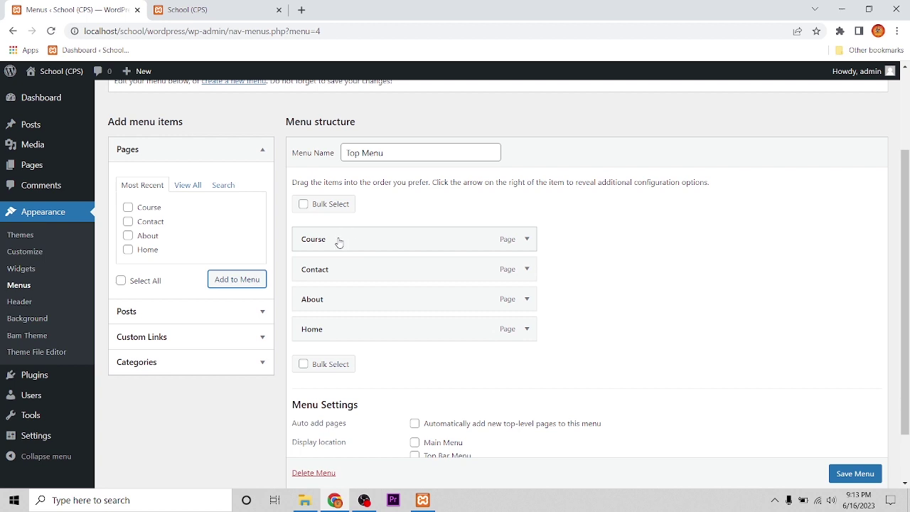
drag(339, 243, 337, 297)
scroll(400, 306, down, 1)
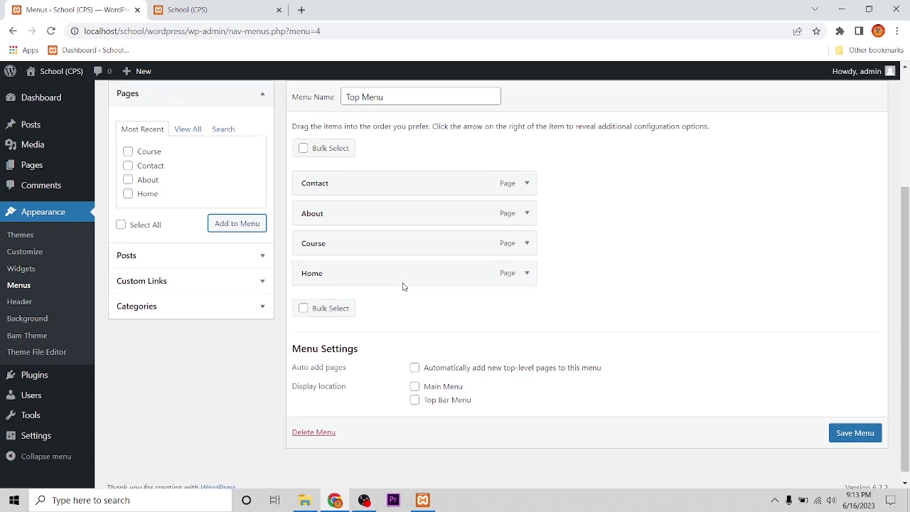
scroll(402, 286, up, 1)
scroll(402, 288, down, 1)
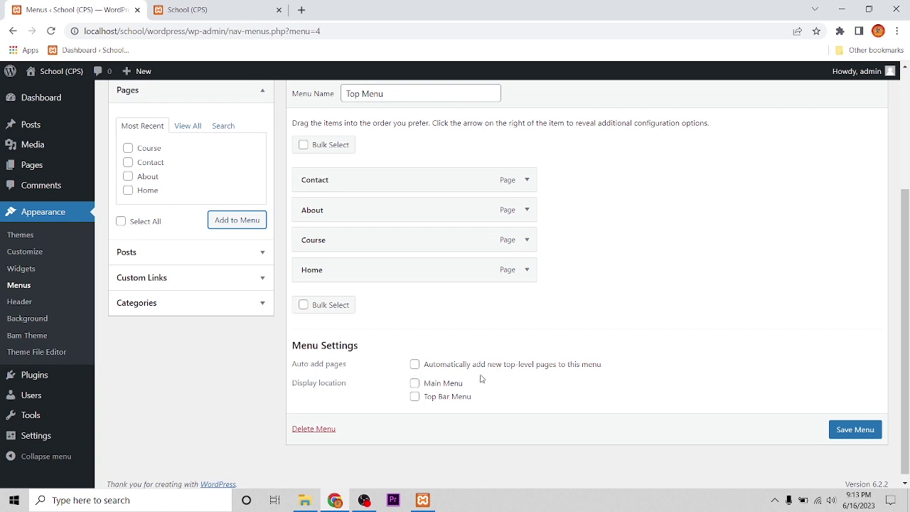
Turn on automatic adding of new top-level pages and save Top Menu.
click(414, 364)
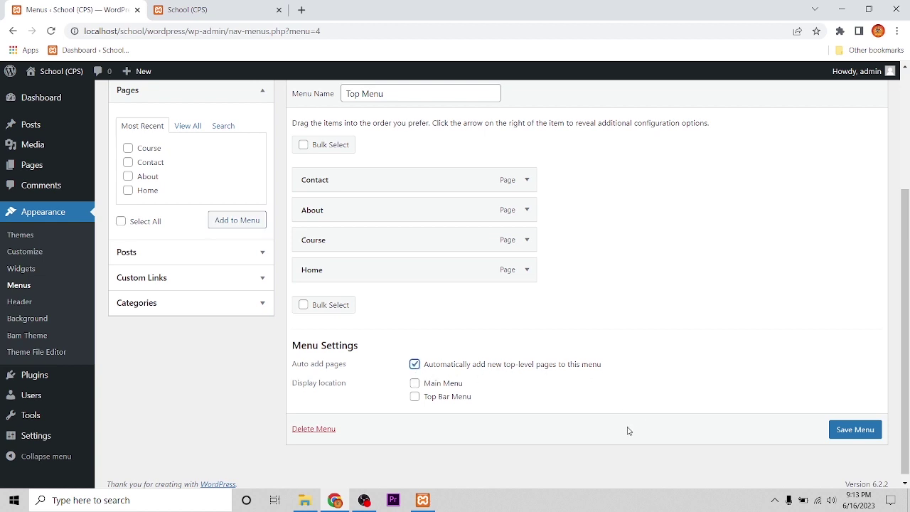
click(854, 430)
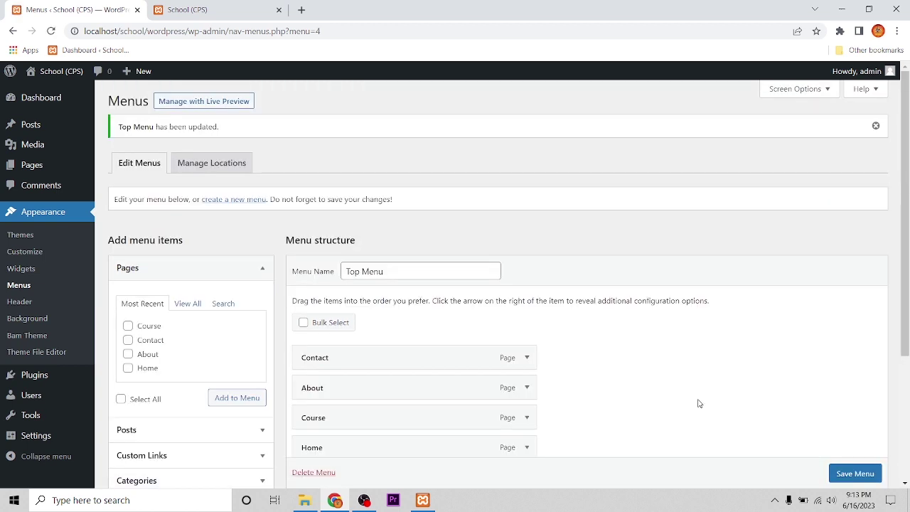
scroll(608, 398, down, 2)
scroll(427, 387, down, 1)
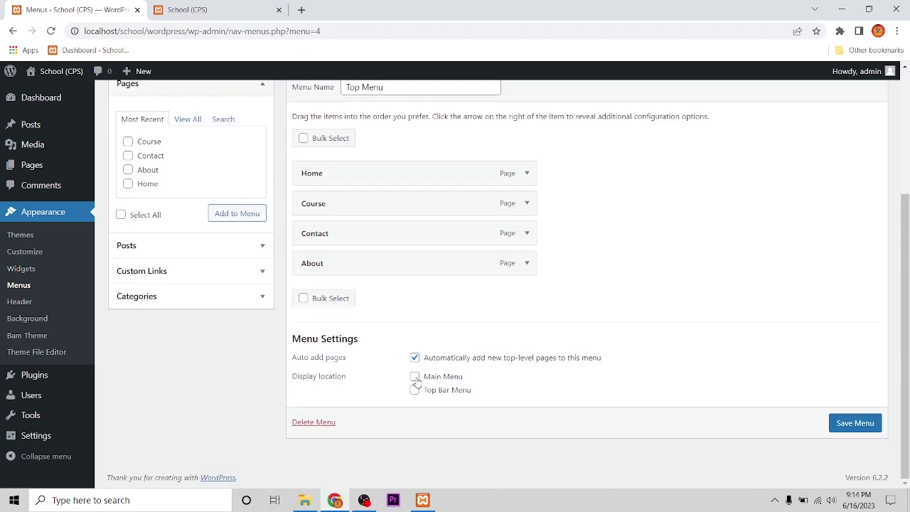
Assign Top Menu to the Main Menu location only and save it.
click(414, 376)
click(414, 390)
click(414, 391)
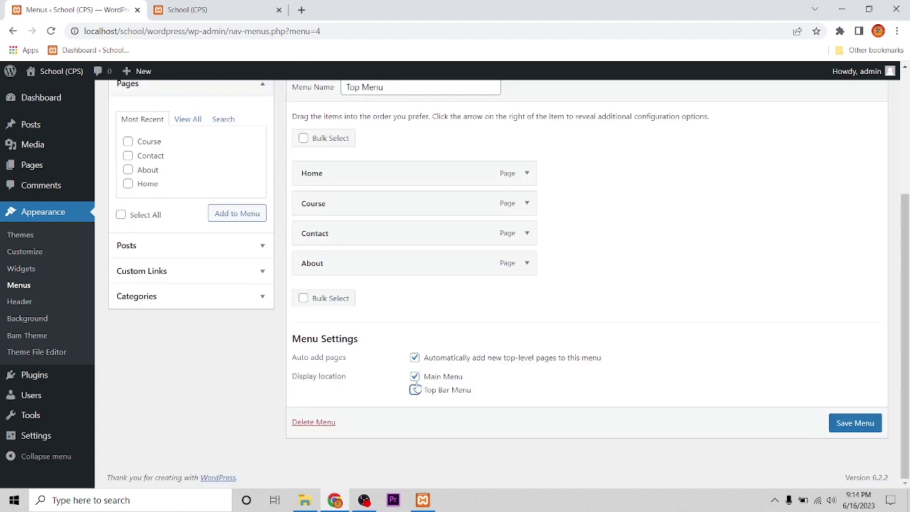
click(850, 427)
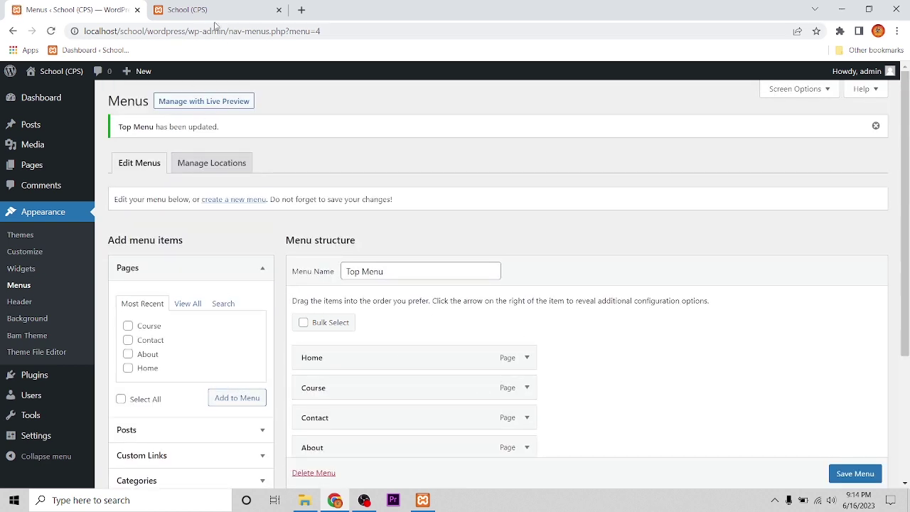
click(212, 10)
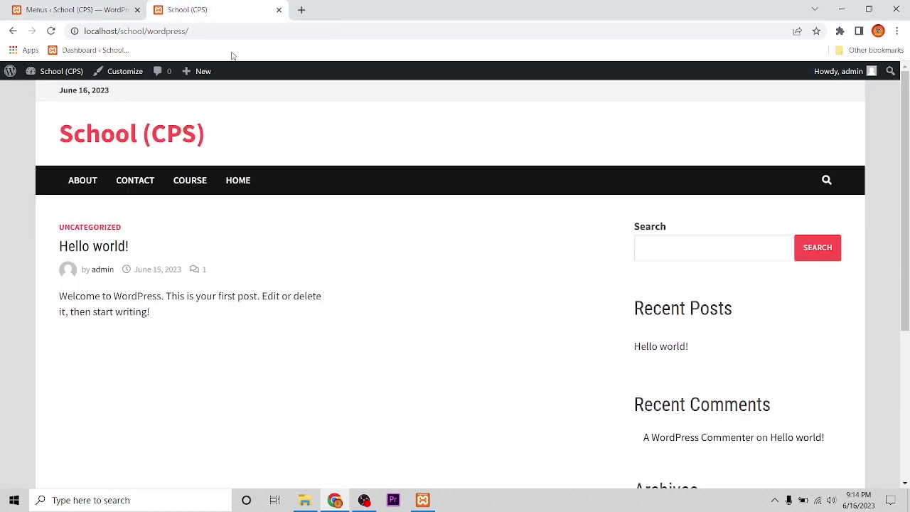
Reload the front page to confirm the Home, Course, Contact, About order, then return to Menus.
click(52, 31)
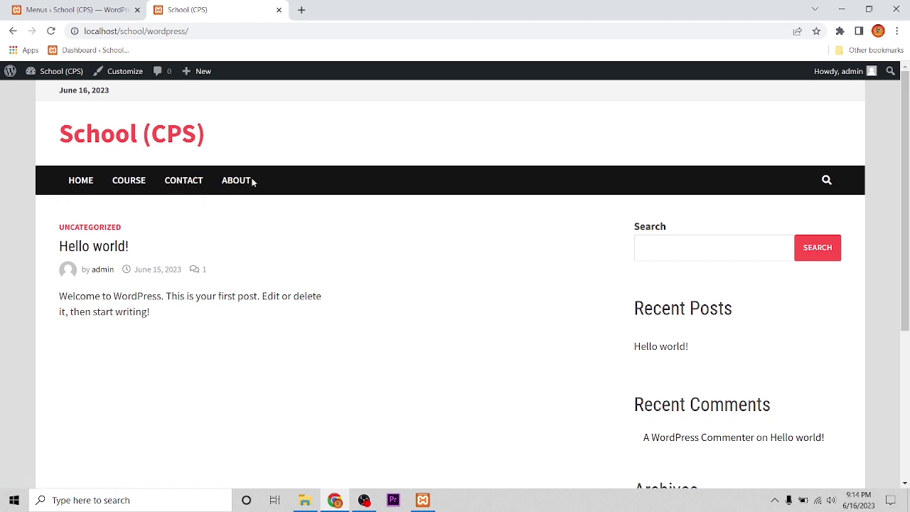
key(ctrl+shift+Tab)
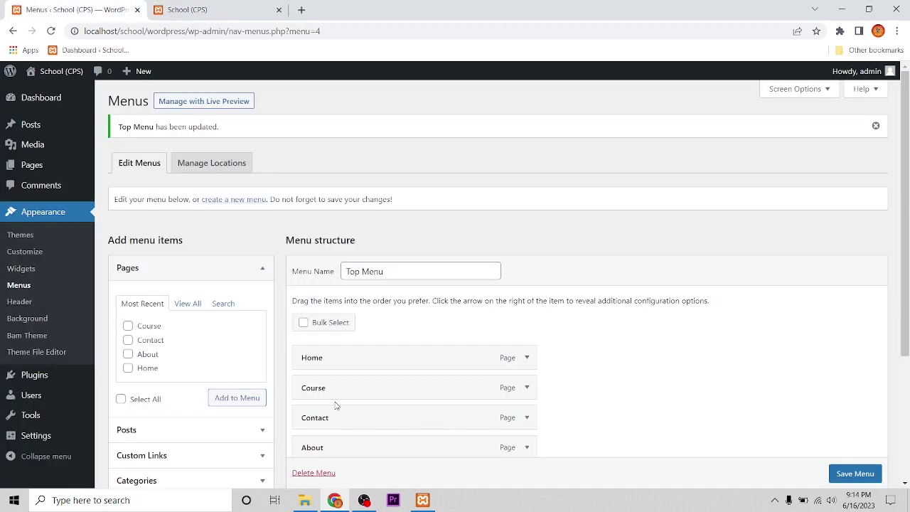
Add the Top Bar Menu display location to Top Menu and save it.
scroll(336, 405, down, 3)
click(414, 389)
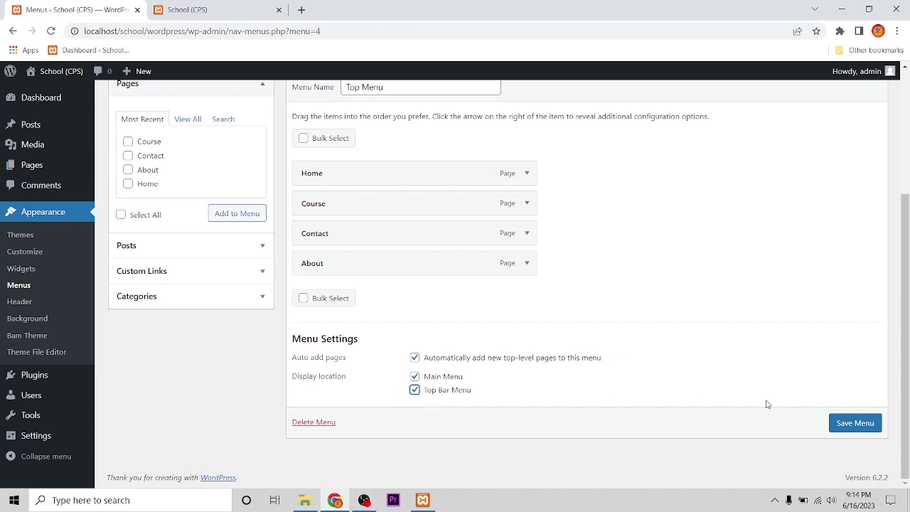
click(868, 422)
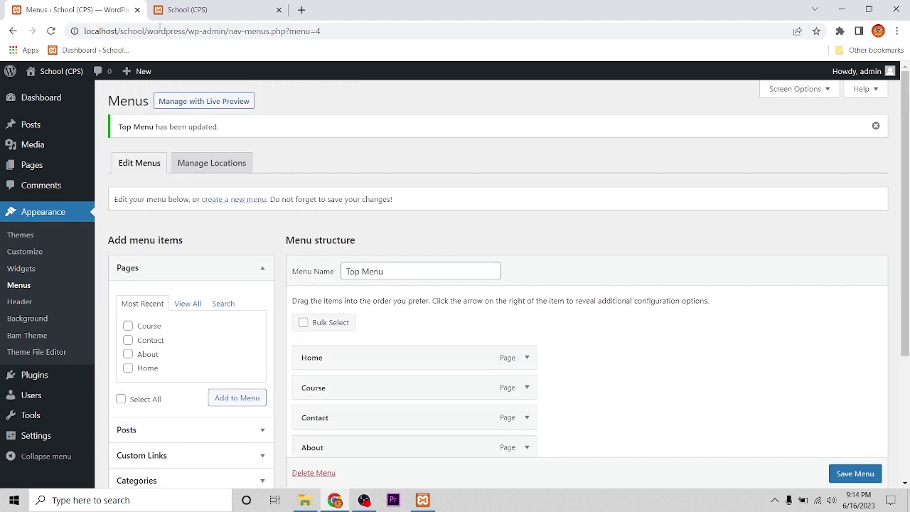
click(227, 4)
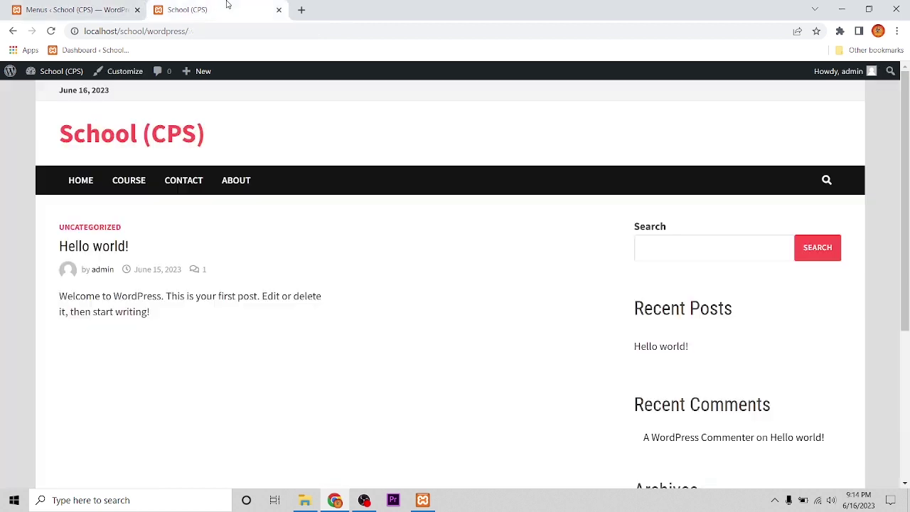
Reload the front page to see Home, Course, Contact, About in the top bar.
click(50, 32)
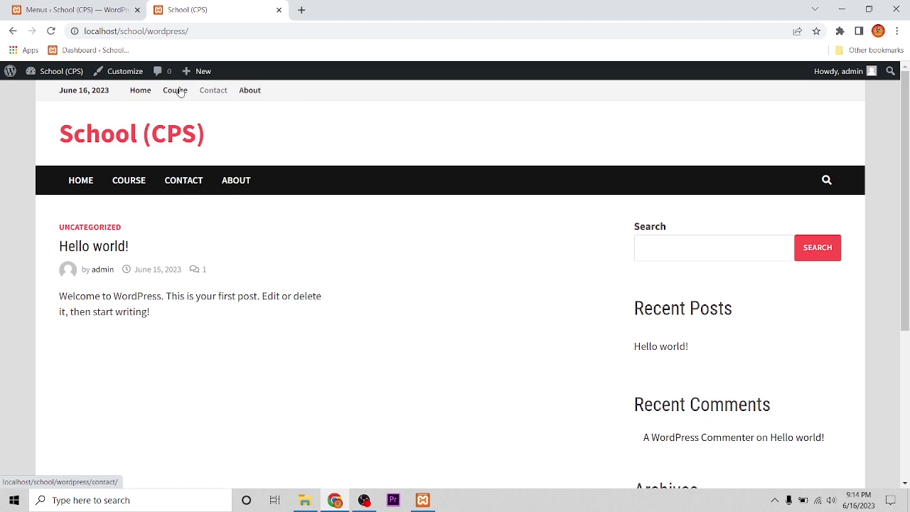
mouse_move(194, 81)
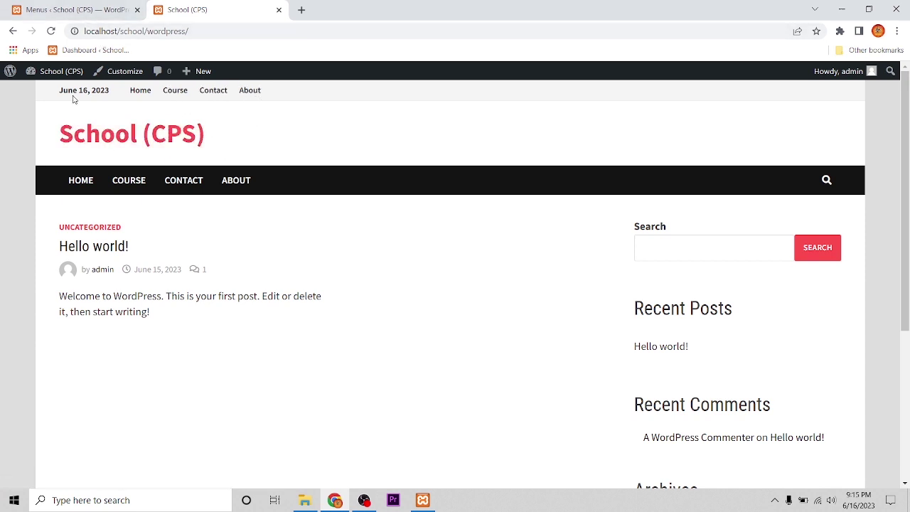
click(50, 35)
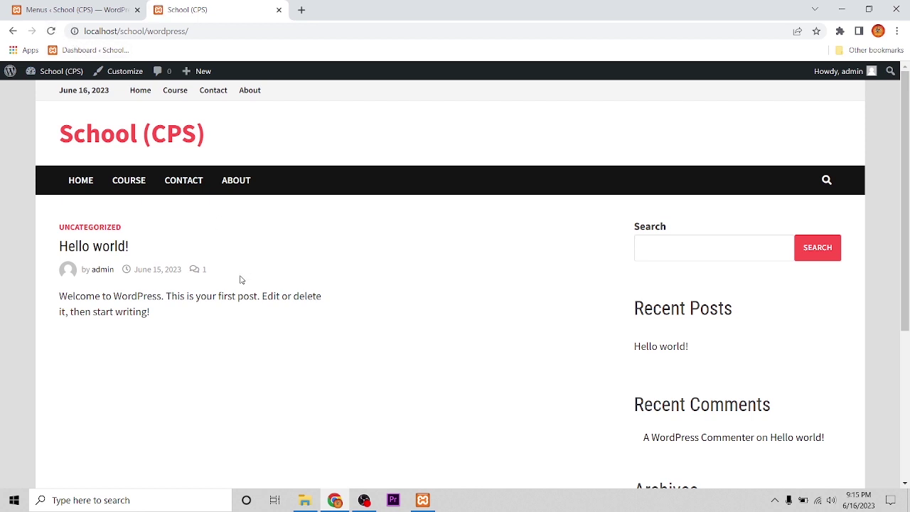